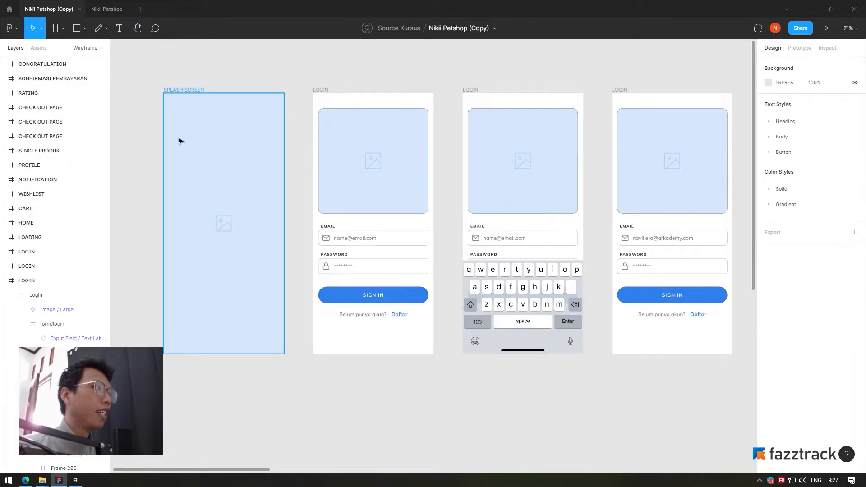
Step: Collapse the LOGIN and SPLASH SCREEN layers and inspect the text layers and Frame 172 inside the CONGRATULATION frame
click(4, 282)
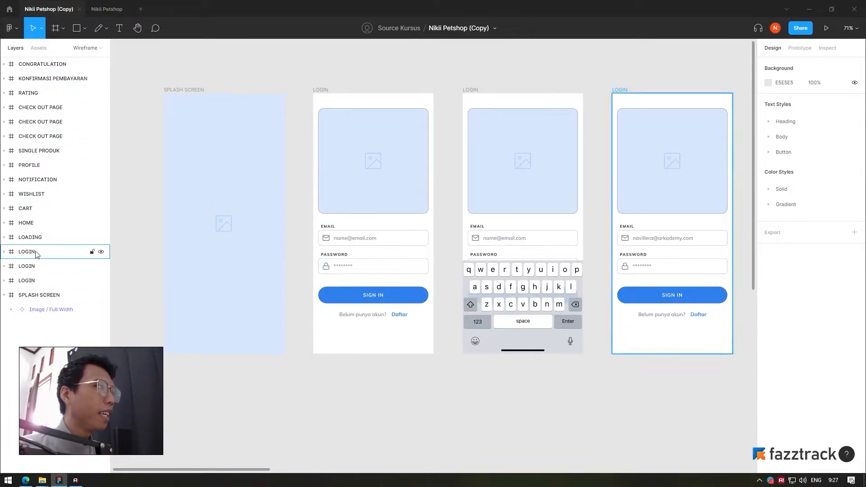
click(4, 295)
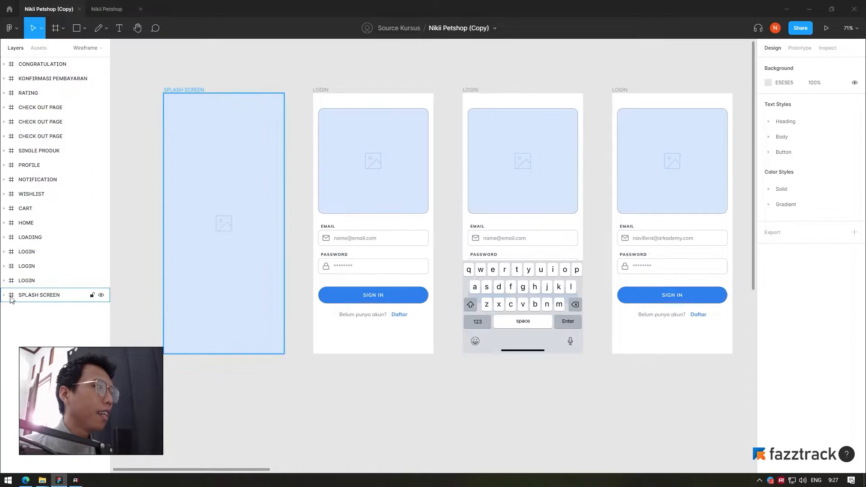
click(4, 64)
click(28, 118)
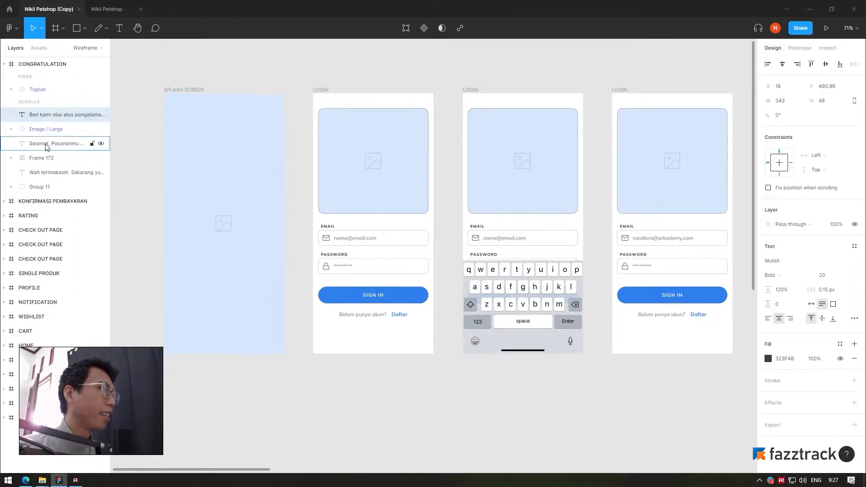
click(43, 143)
click(54, 159)
click(54, 173)
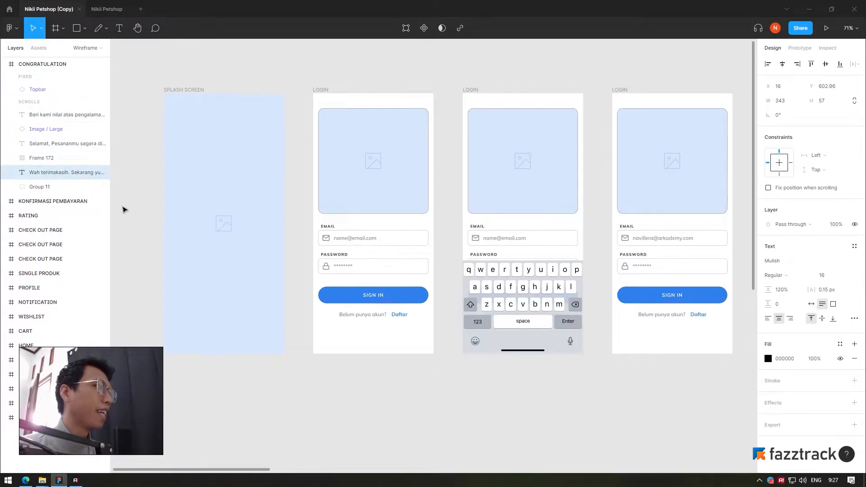
click(125, 97)
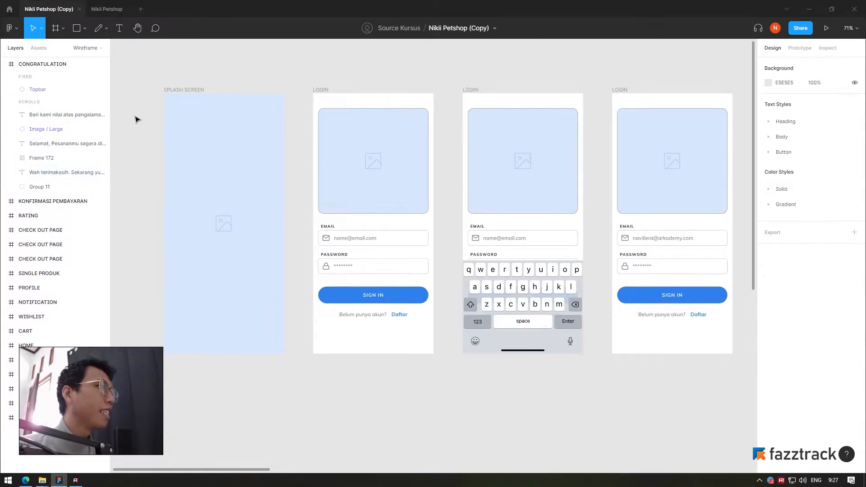
Step: Expand the KONFIRMASI PEMBAYARAN frame and inspect the Topbar, rating text and Frame 172 layers of the CONGRATULATION frame
click(4, 201)
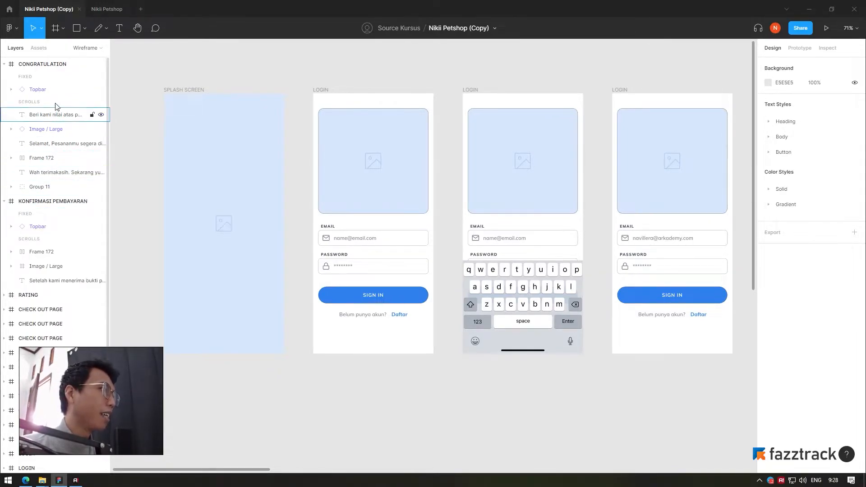
click(38, 91)
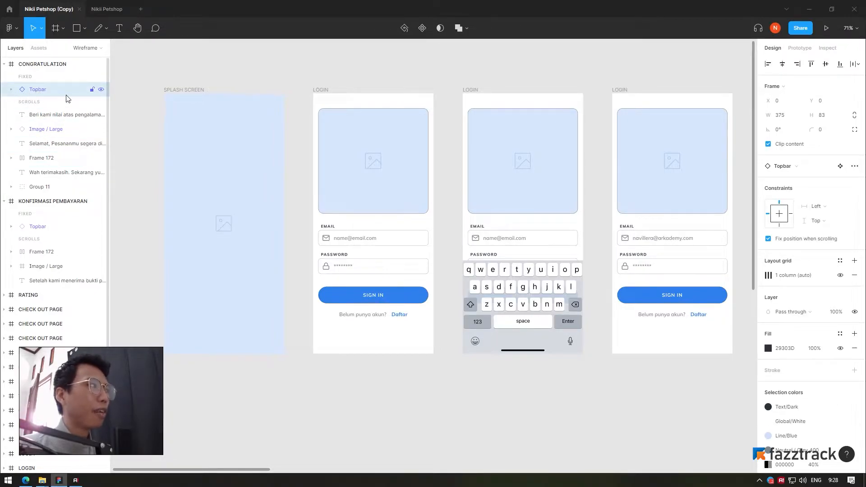
click(66, 116)
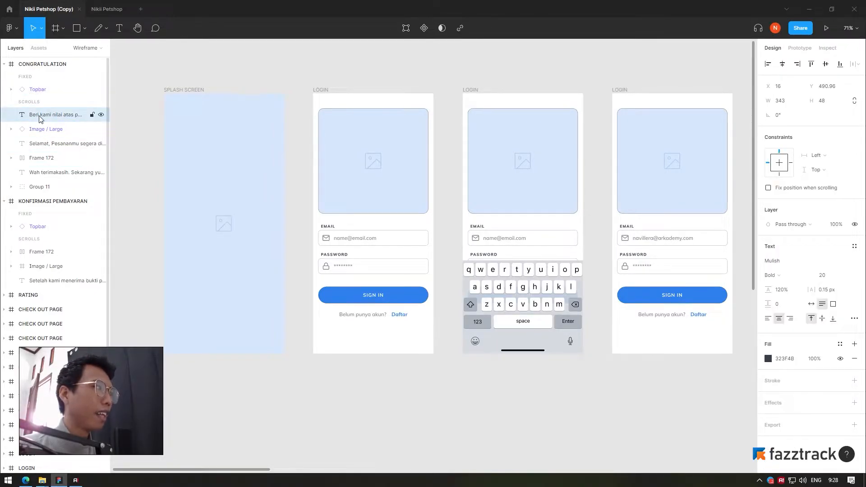
click(51, 159)
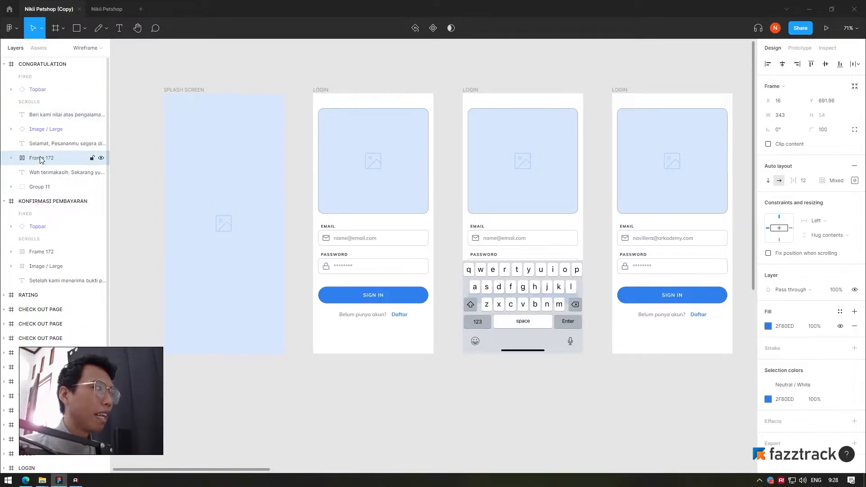
Step: Expand Frame 172 and Group 11 in the layer tree and inspect the first star's nested Shape layer
click(12, 158)
click(11, 216)
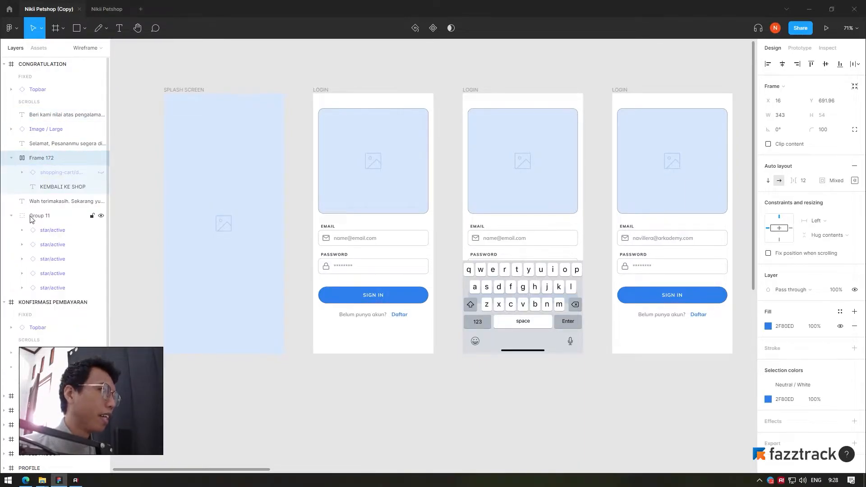
click(30, 216)
click(23, 231)
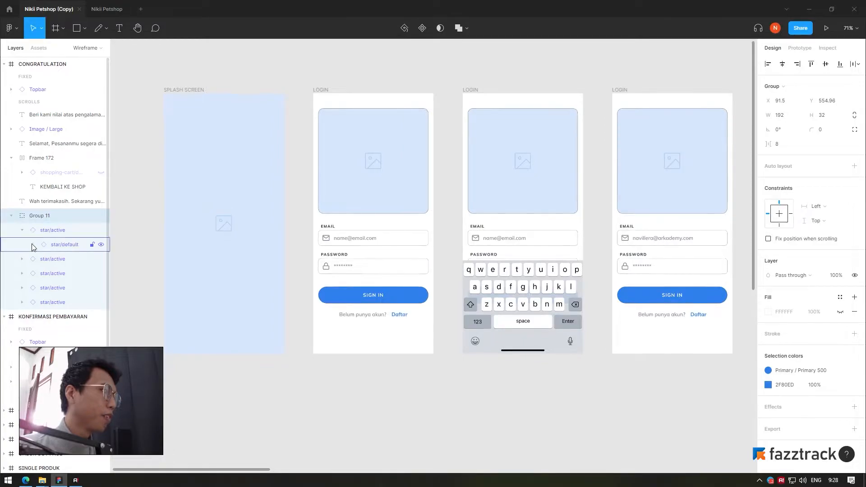
click(33, 244)
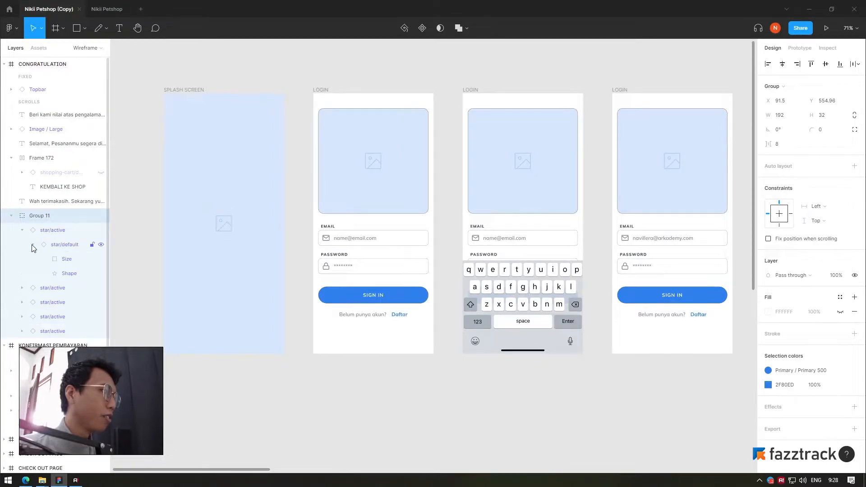
click(59, 265)
click(63, 273)
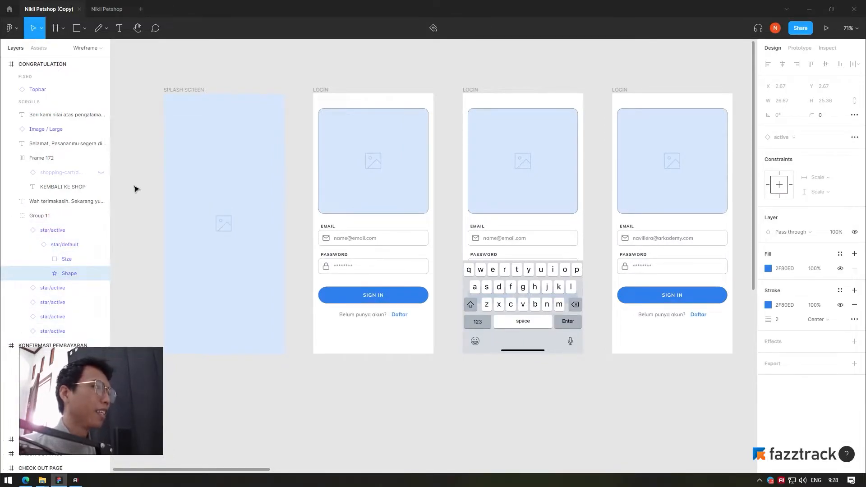
click(156, 122)
Step: Select the SPLASH SCREEN frame and the first LOGIN frame on the canvas to find their entries in the layer list
scroll(244, 180, down, 5)
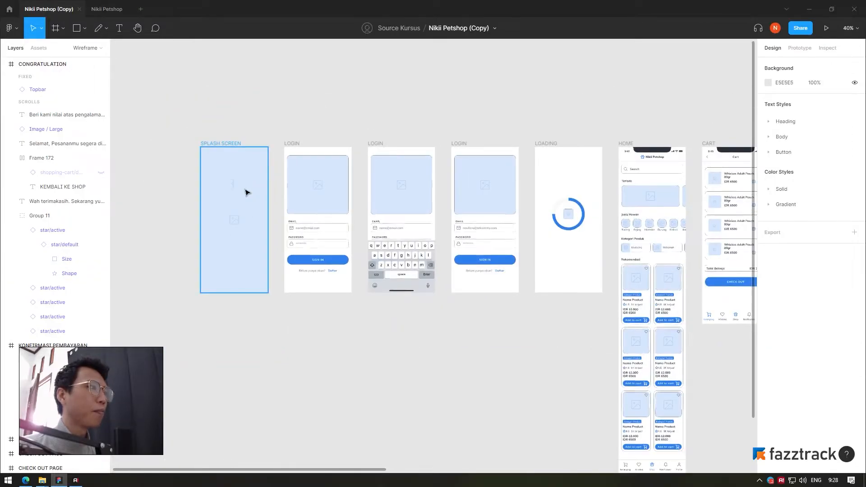
click(224, 144)
click(297, 144)
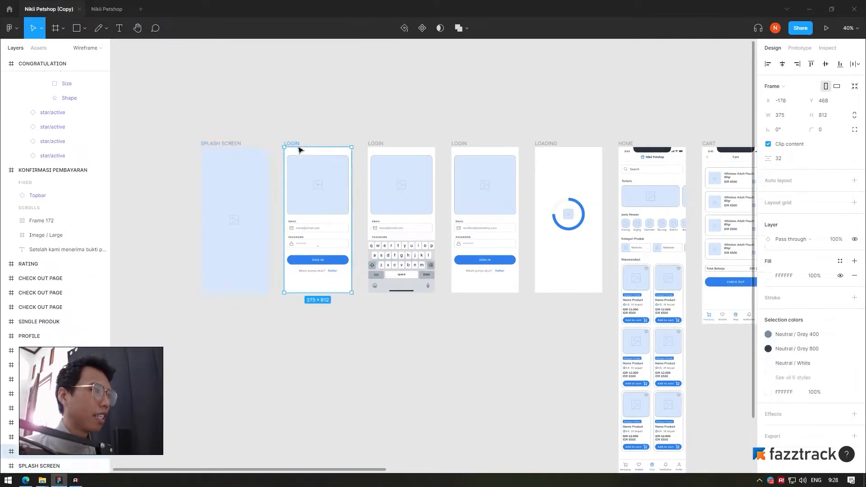
scroll(338, 172, up, 3)
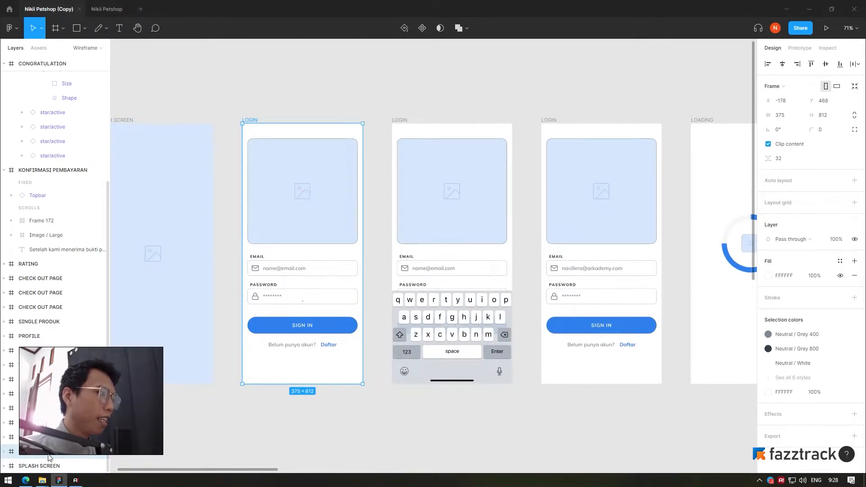
scroll(406, 198, down, 2)
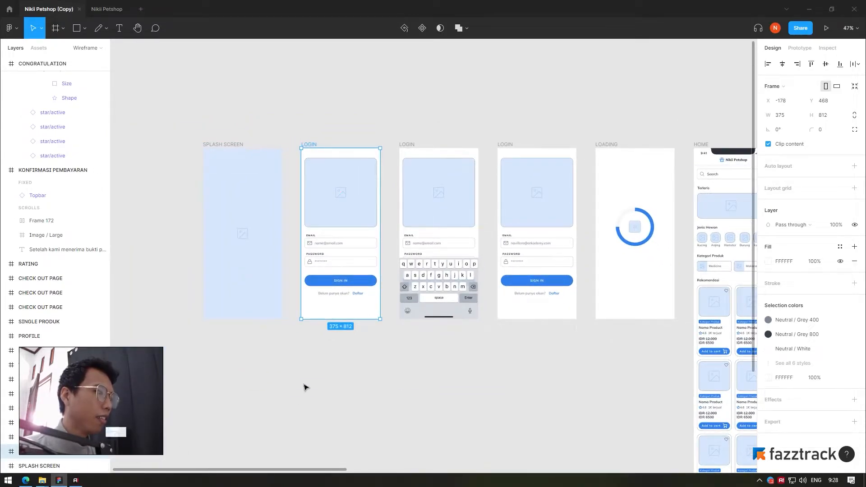
Step: Hide the first LOGIN frame from its layer entry, make it visible again and clear the selection
click(332, 349)
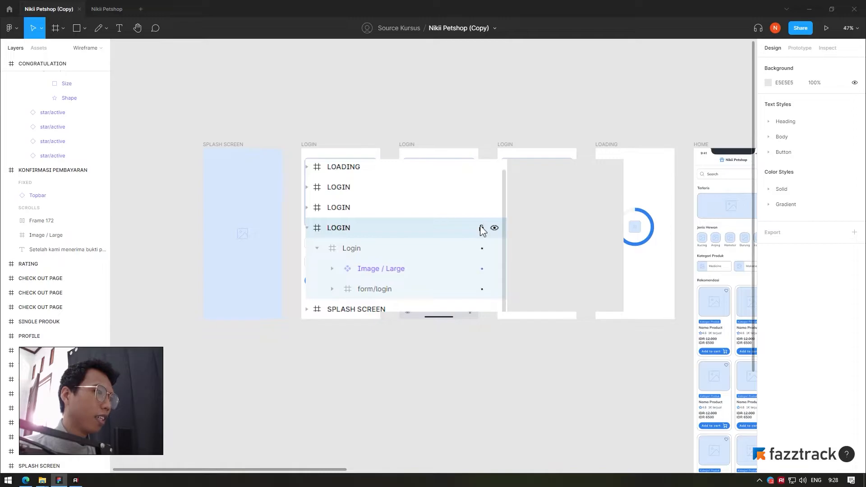
click(495, 228)
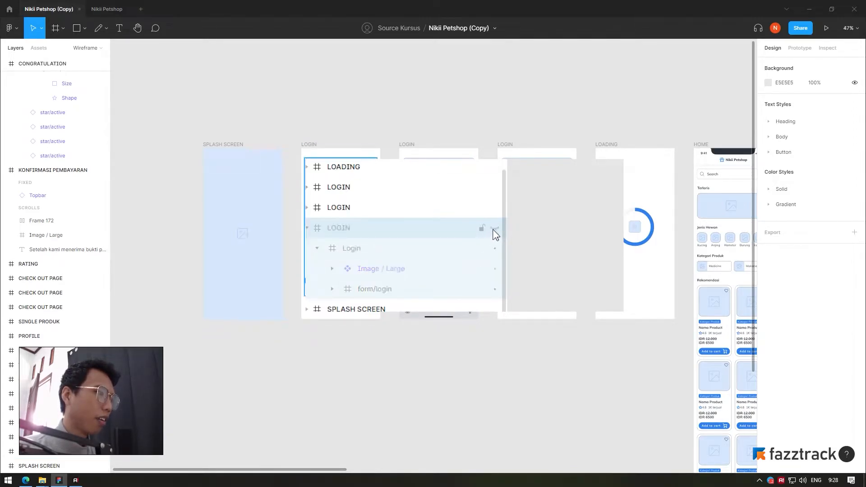
click(495, 229)
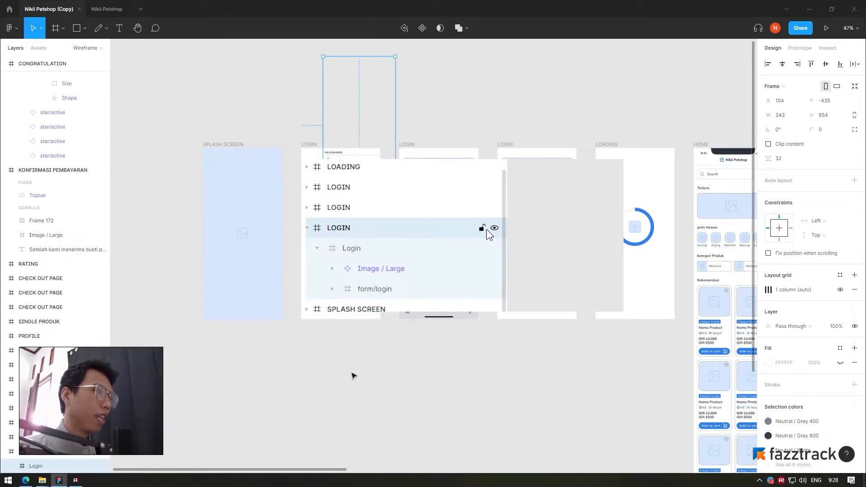
click(350, 374)
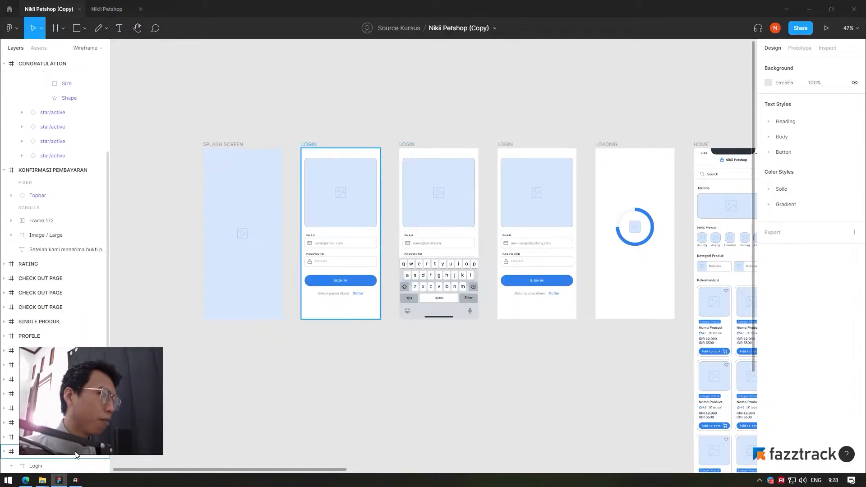
Step: Collapse the first LOGIN frame, select it from the layer list and expand its nested layers to examine the structure
click(5, 452)
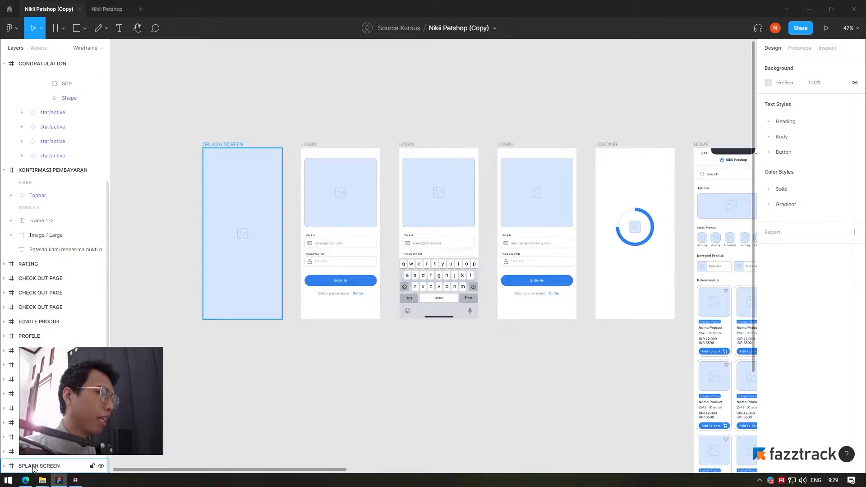
click(33, 466)
click(33, 452)
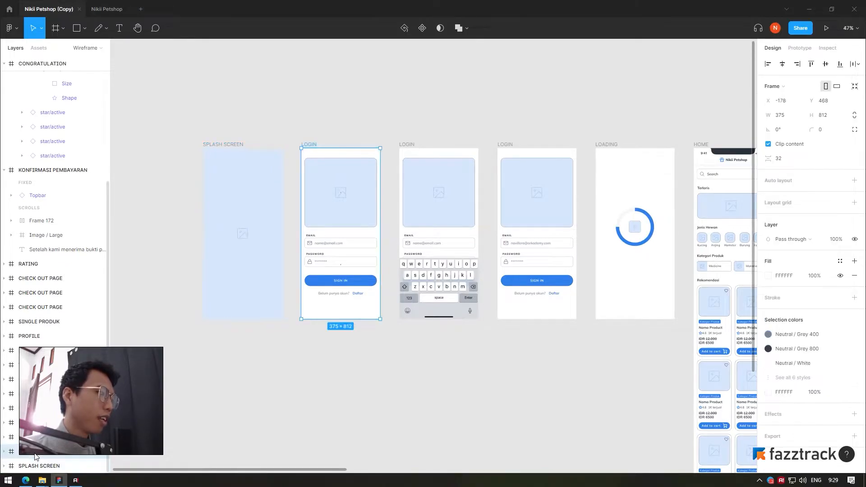
click(4, 452)
scroll(72, 365, down, 4)
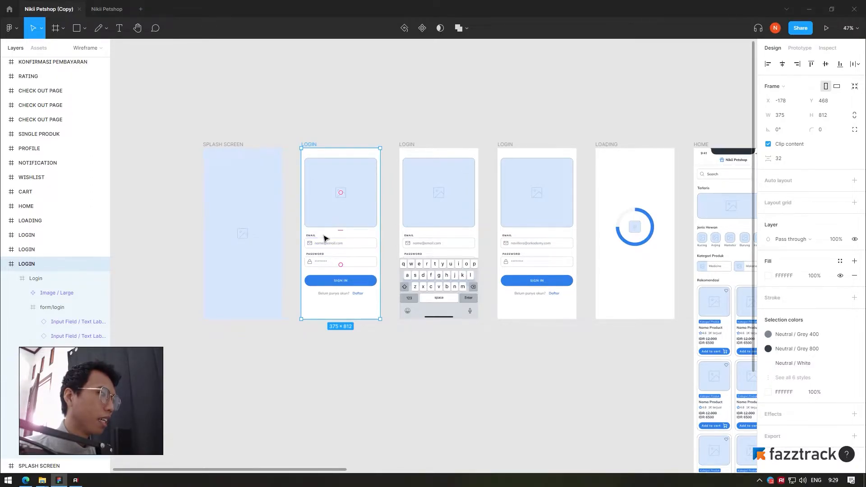
click(279, 391)
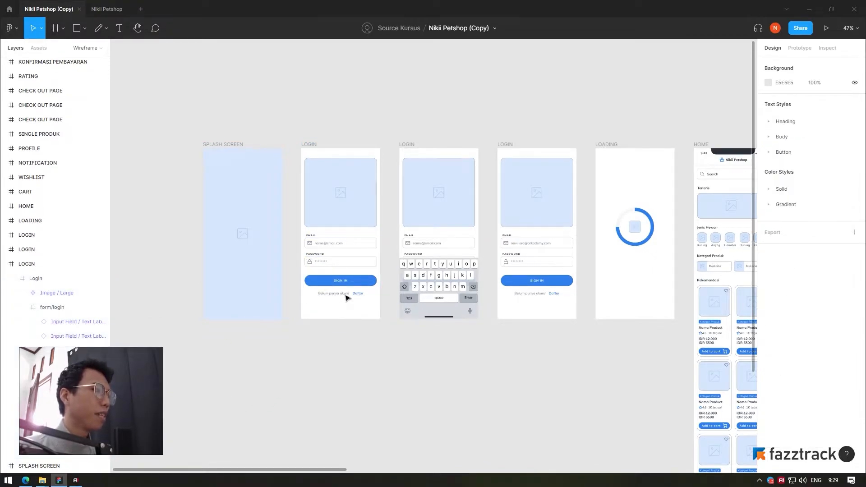
Step: Collapse the first LOGIN frame's layers and toggle the frame between hidden and visible twice
click(4, 264)
click(84, 458)
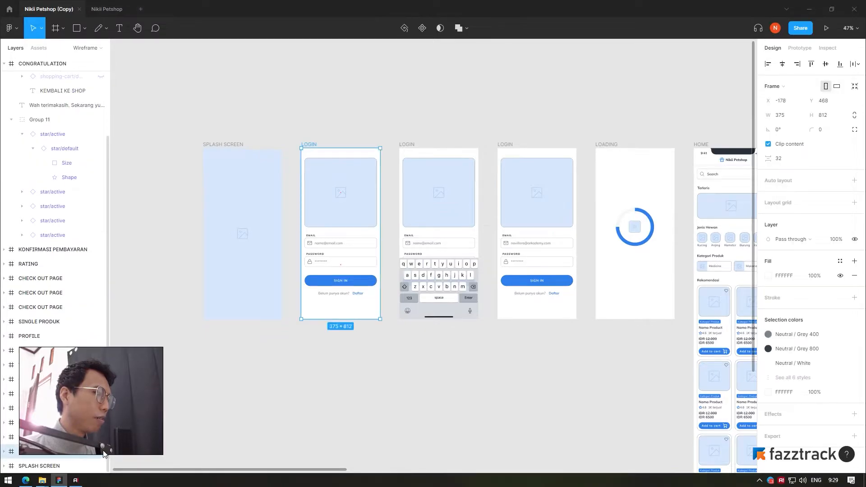
click(101, 453)
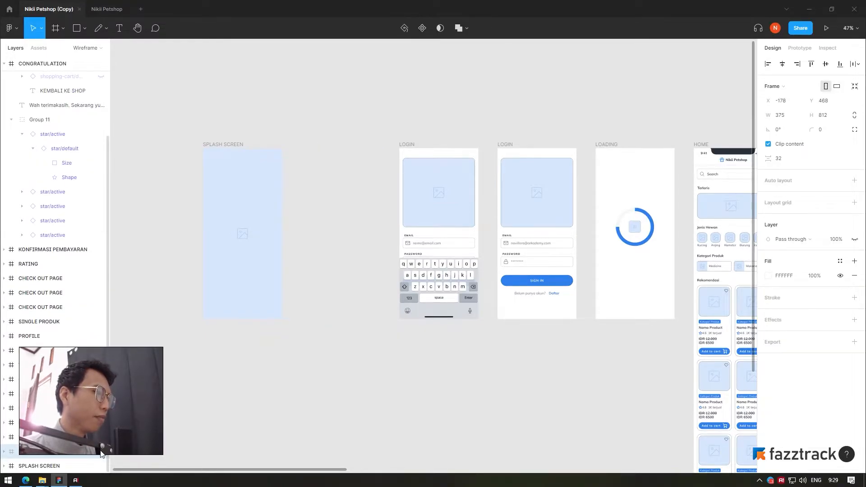
click(102, 453)
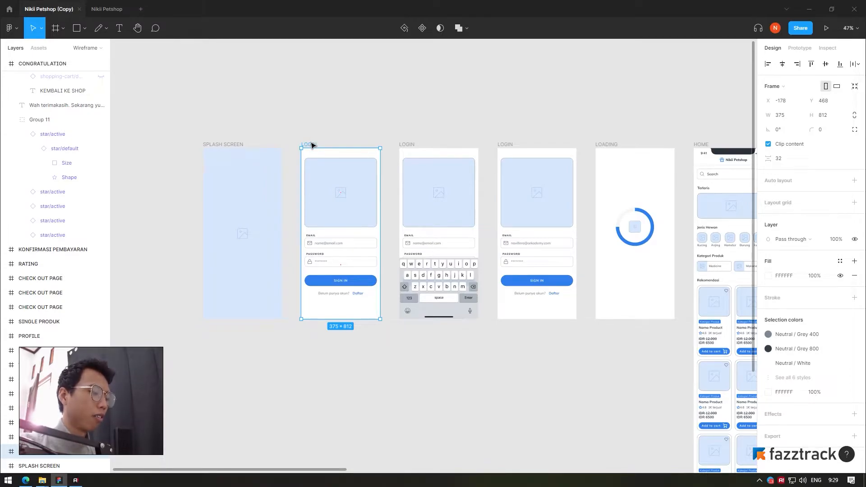
key(ctrl+shift+h)
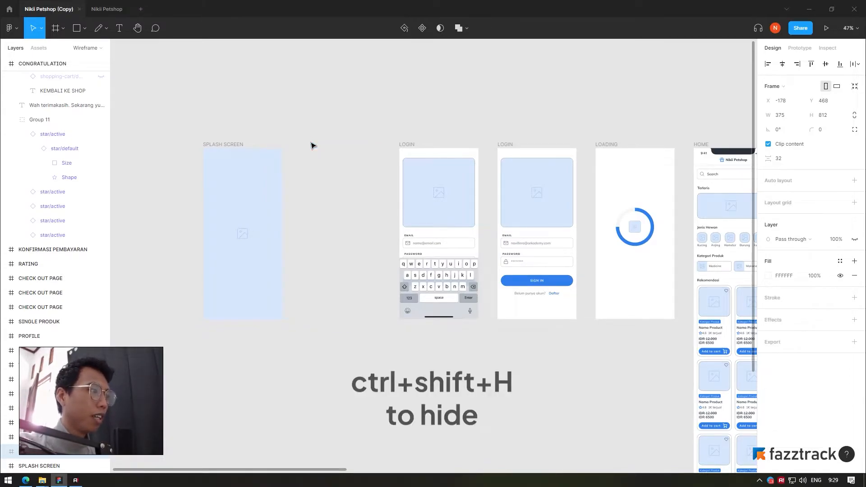
key(ctrl+shift+h)
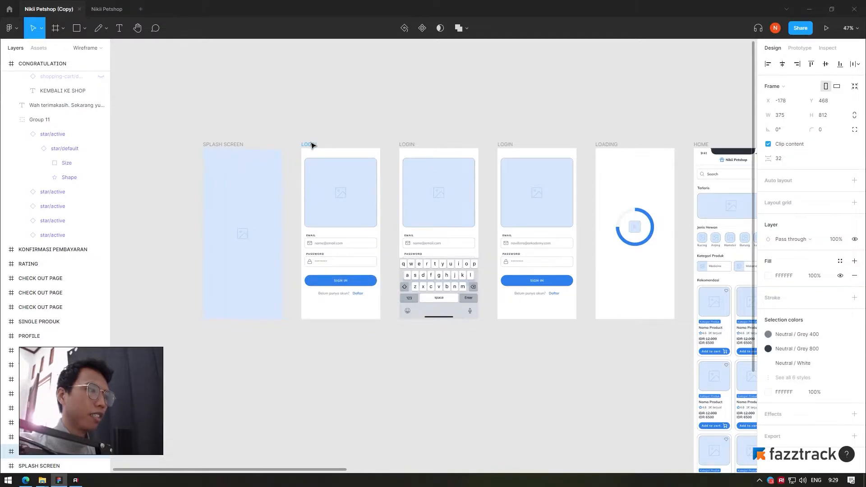
Step: Lock the first LOGIN frame and try to move its contents on the canvas
click(312, 145)
key(ctrl+shift+l)
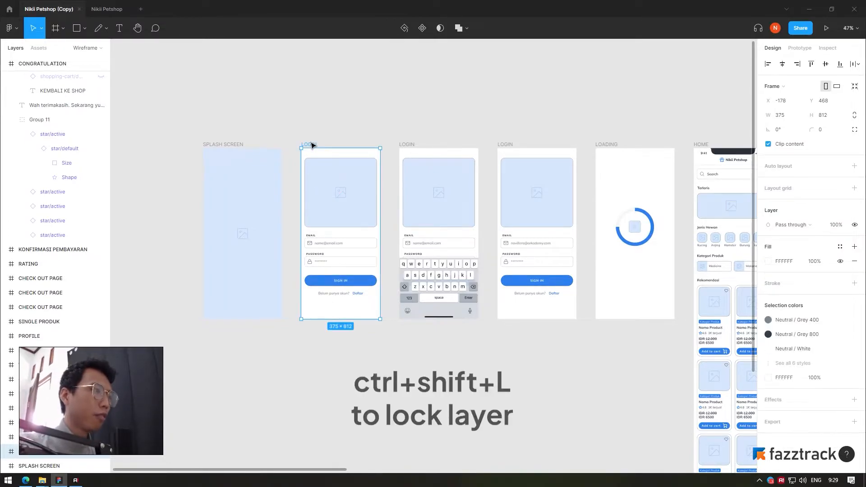
drag(332, 227, 360, 225)
click(272, 249)
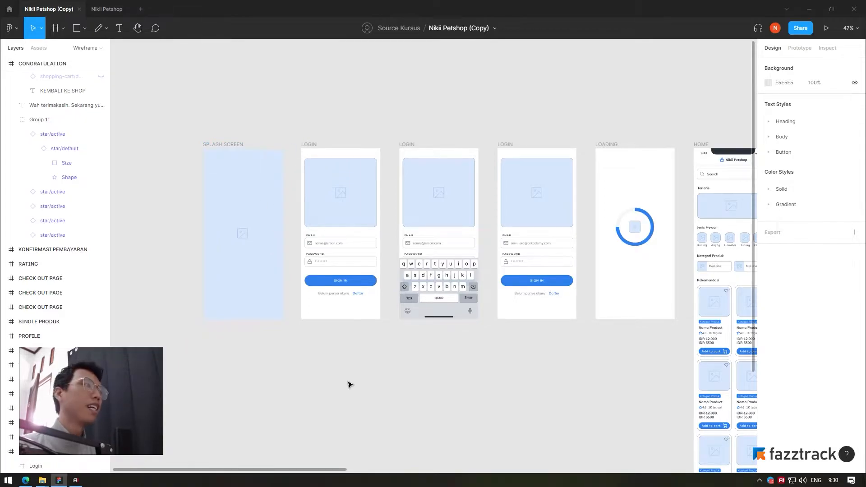
Step: Collapse the CONGRATULATION frame's layers and display the file's local component library
scroll(59, 130, up, 5)
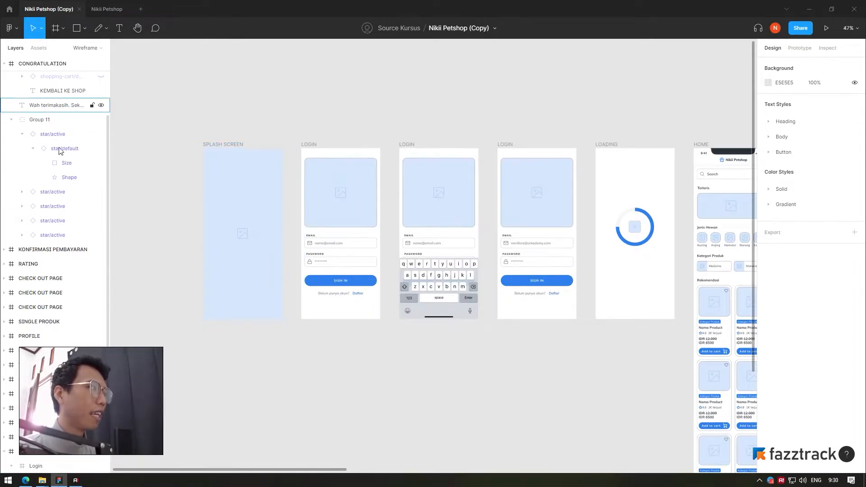
click(5, 64)
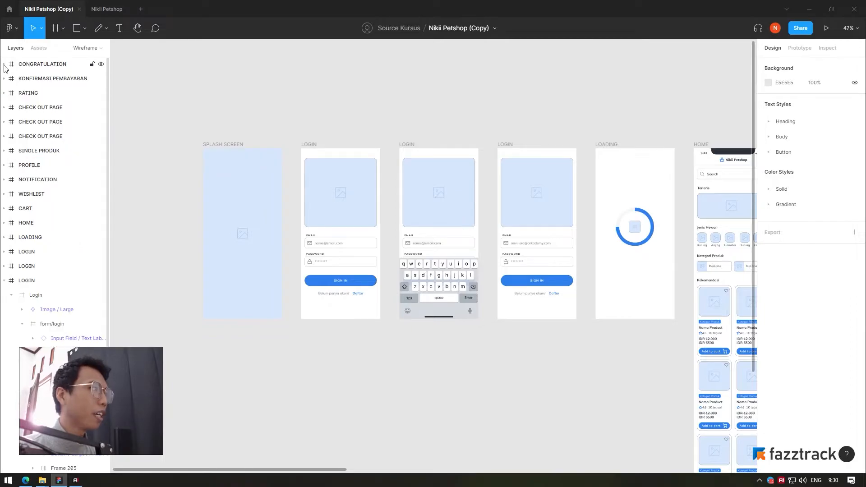
click(39, 48)
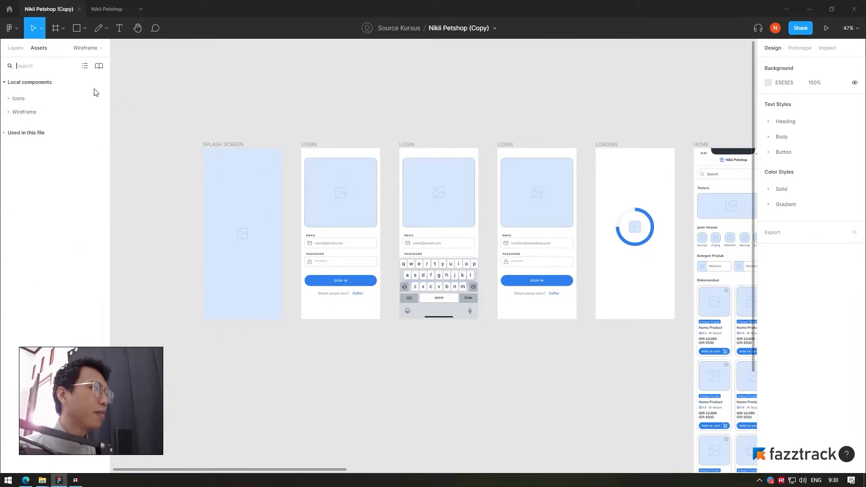
Step: Browse the searched icon components in the assets library and clear the search
scroll(258, 178, down, 2)
drag(352, 145, 239, 116)
drag(154, 211, 194, 206)
scroll(67, 193, down, 10)
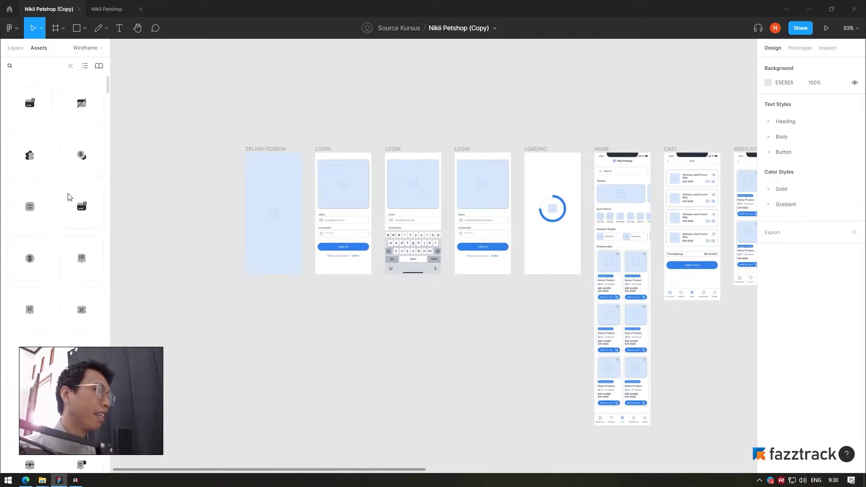
scroll(77, 179, up, 8)
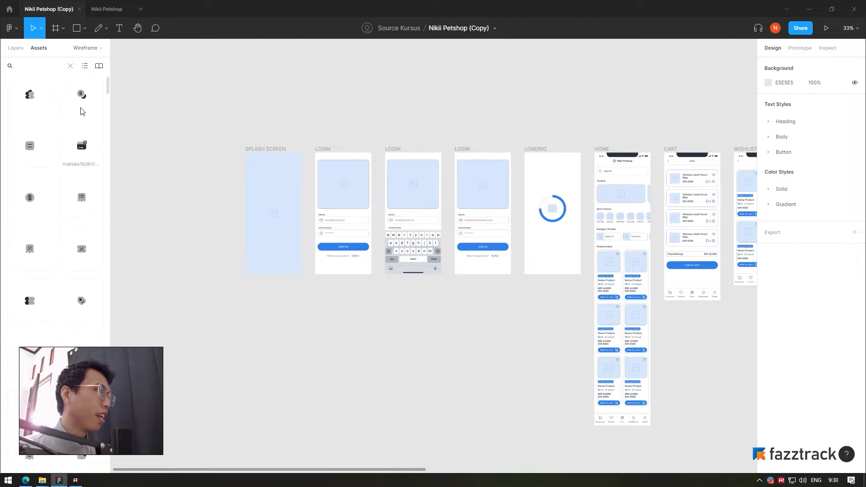
click(71, 67)
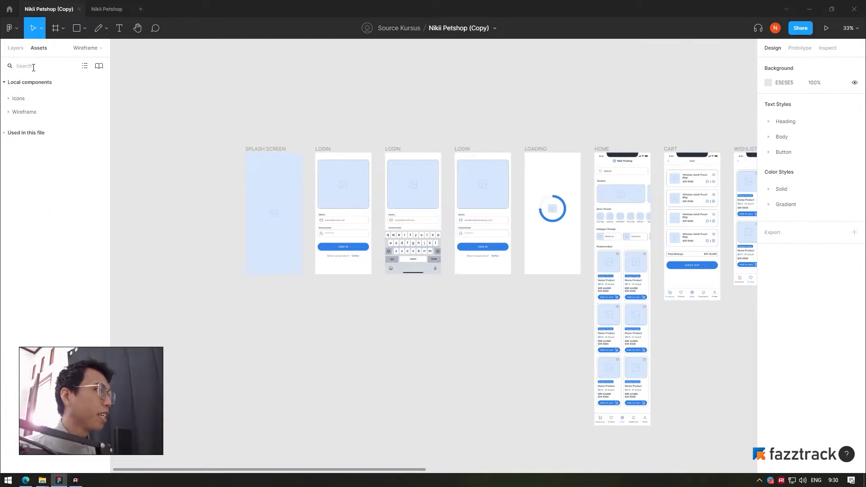
Step: Display the component assets as a list and examine the libraries available to the file, including a look at the home file browser
click(84, 68)
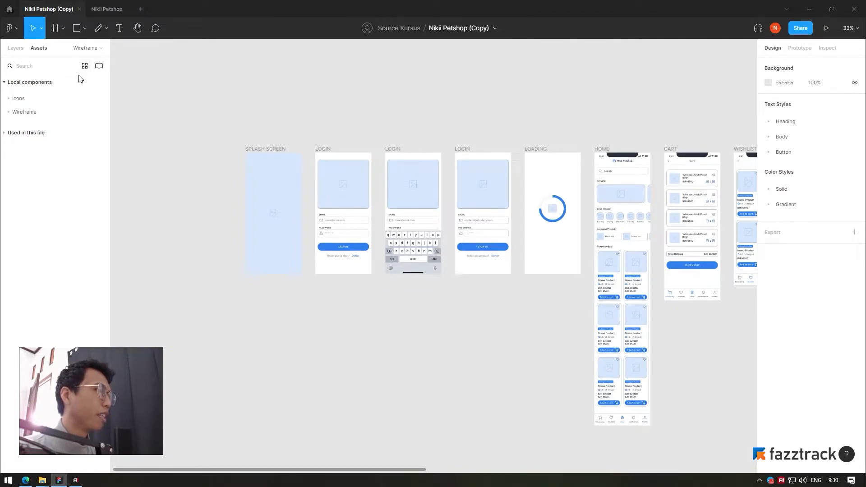
click(99, 66)
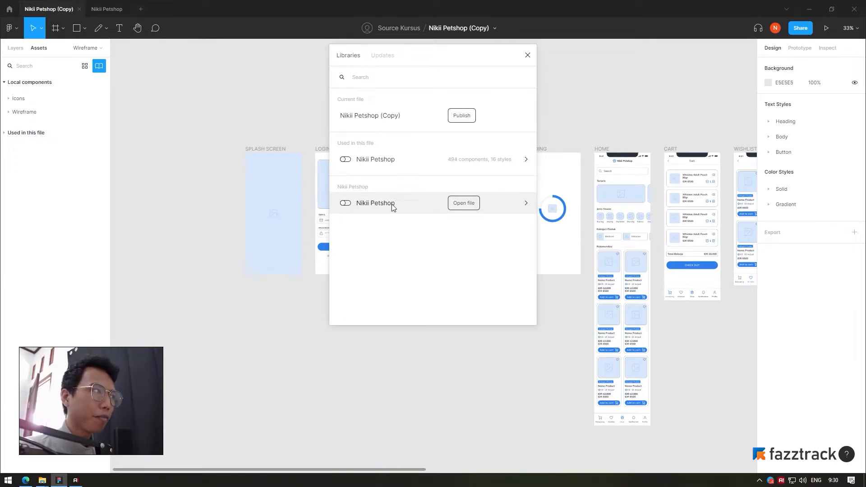
click(9, 10)
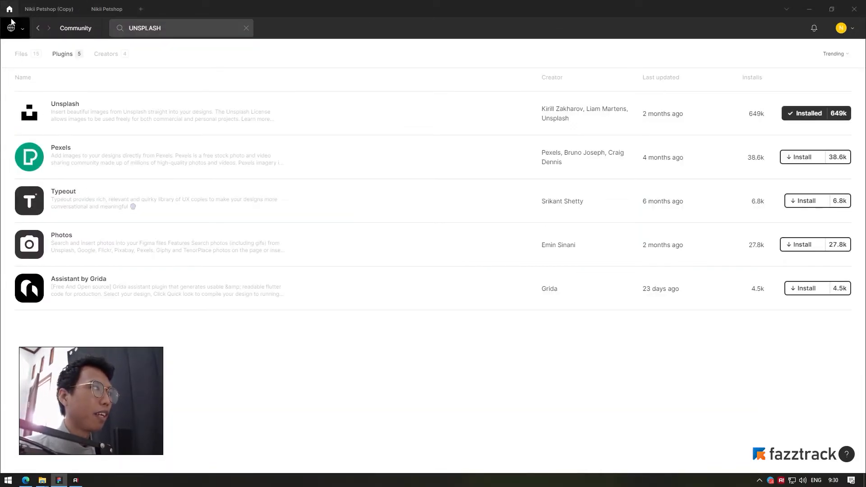
click(14, 28)
click(32, 74)
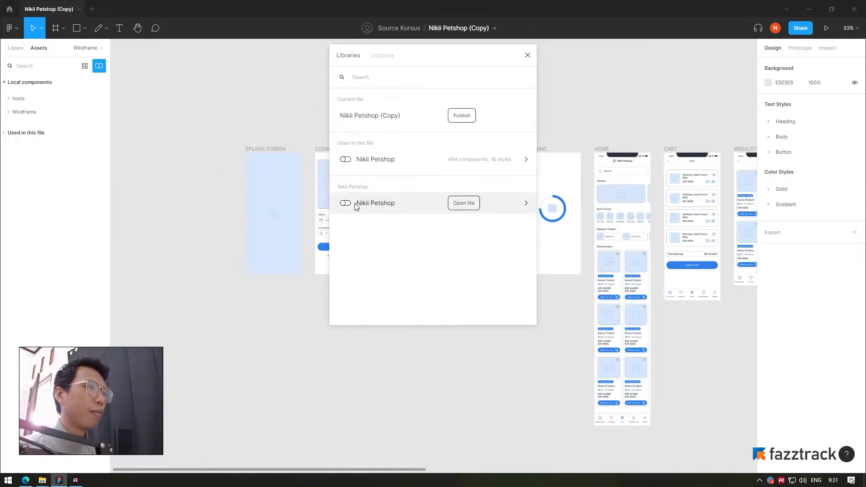
click(528, 55)
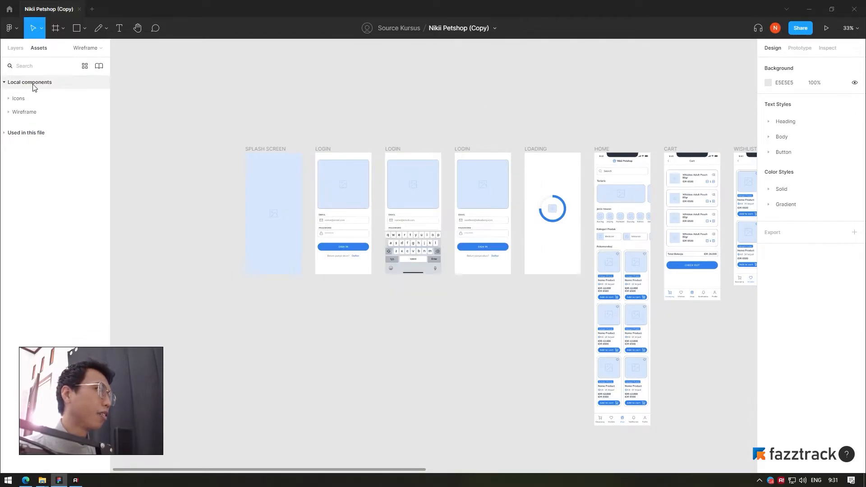
Step: Expand and collapse the Used in this file and Icons component groups to examine their contents
click(2, 133)
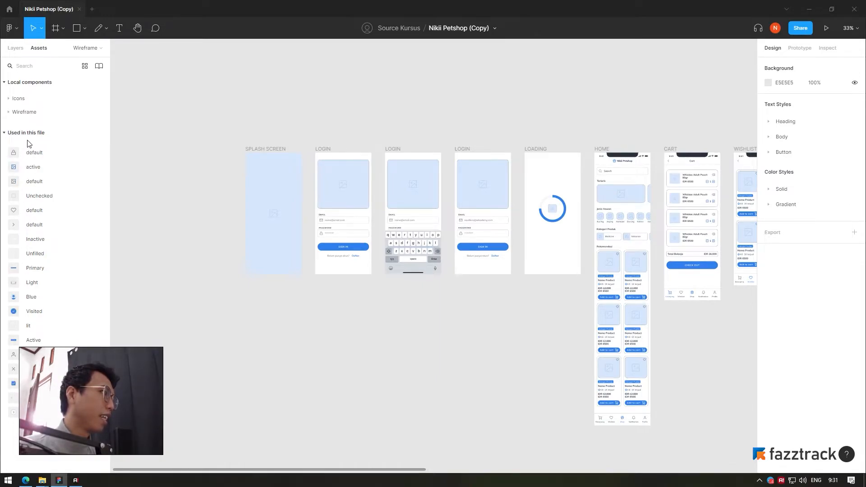
click(4, 133)
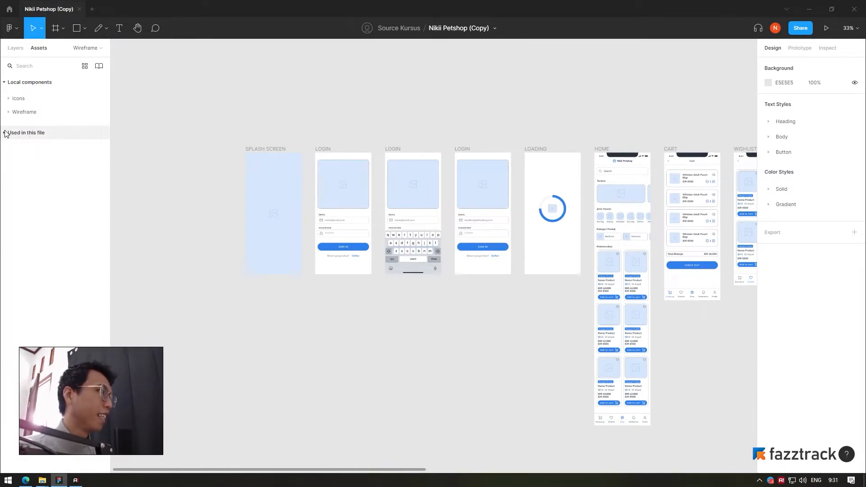
click(8, 98)
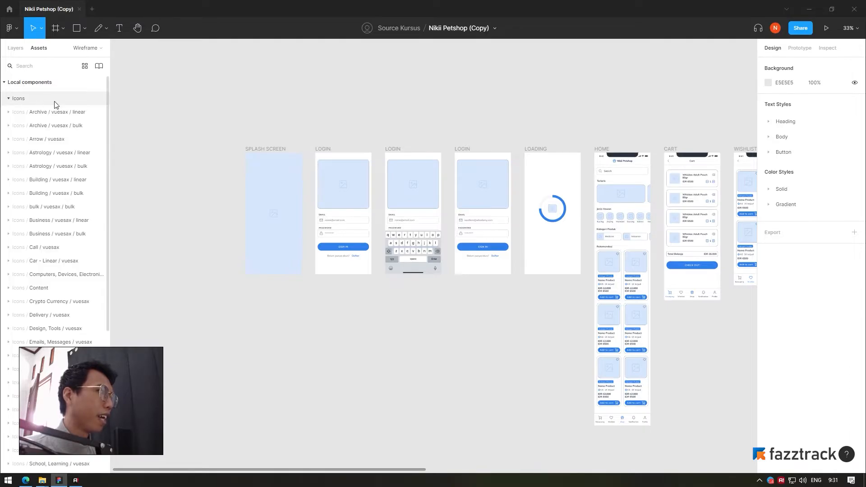
click(10, 102)
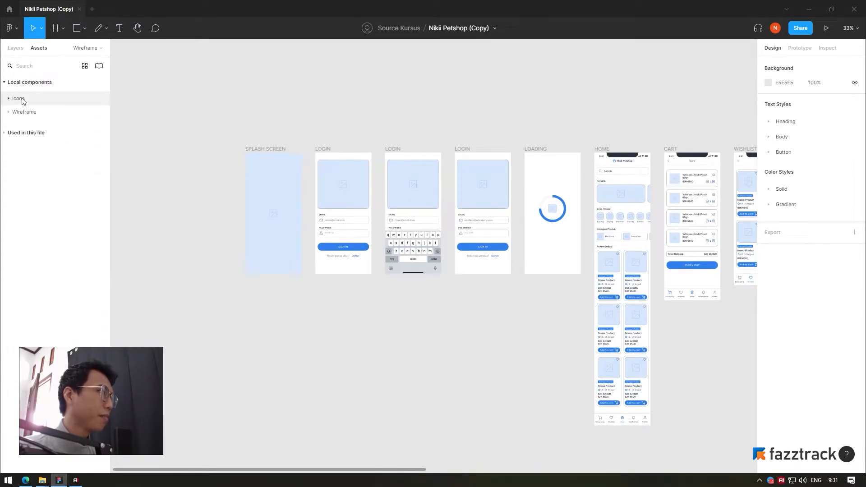
Step: Show the file's page list, view the Icons page and return to the Wireframe page
click(86, 48)
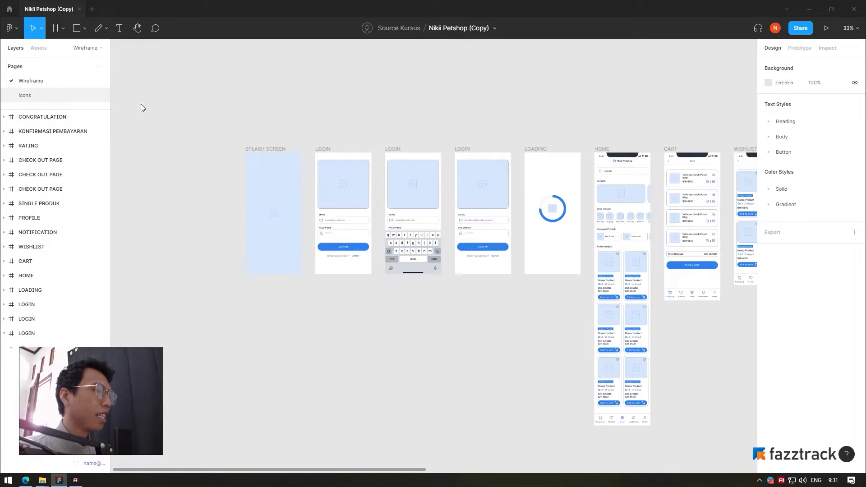
click(88, 95)
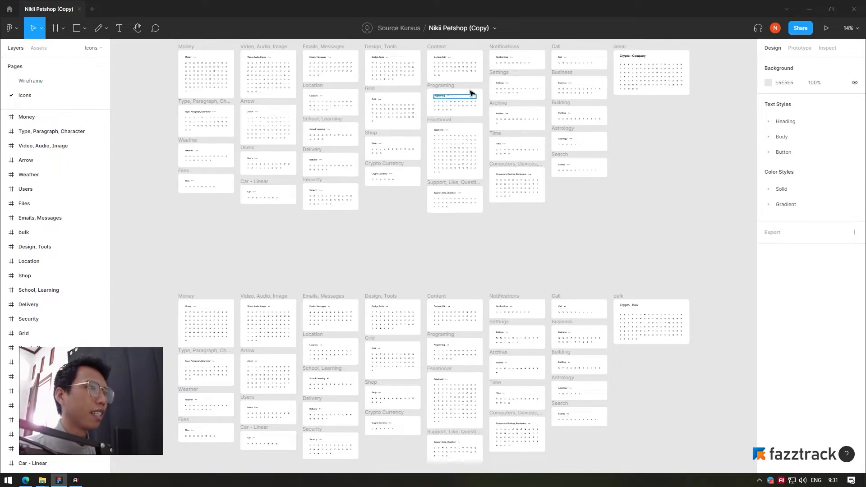
click(81, 81)
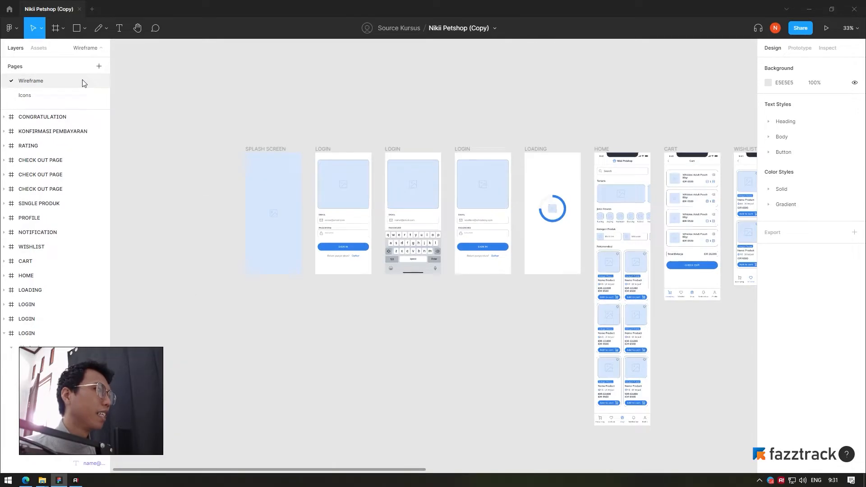
click(39, 48)
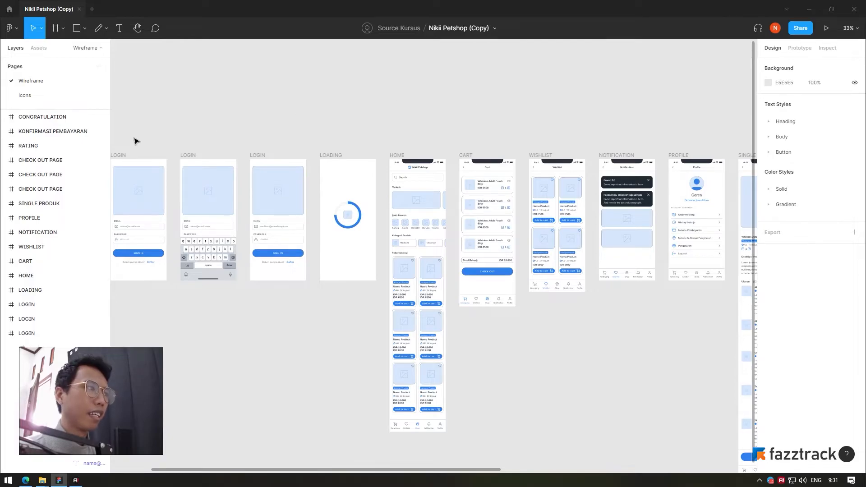
Step: Try the iPhone 8 and Apple Watch 44mm size presets on the first LOGIN frame
scroll(253, 135, left, 3)
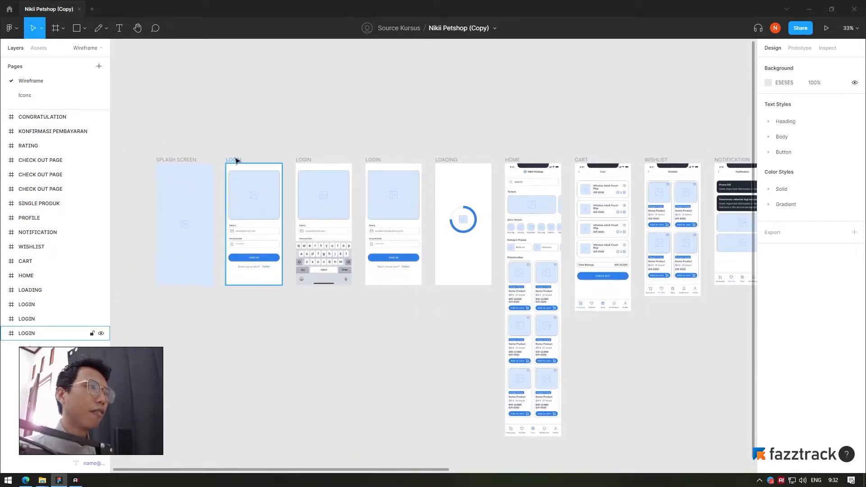
click(234, 160)
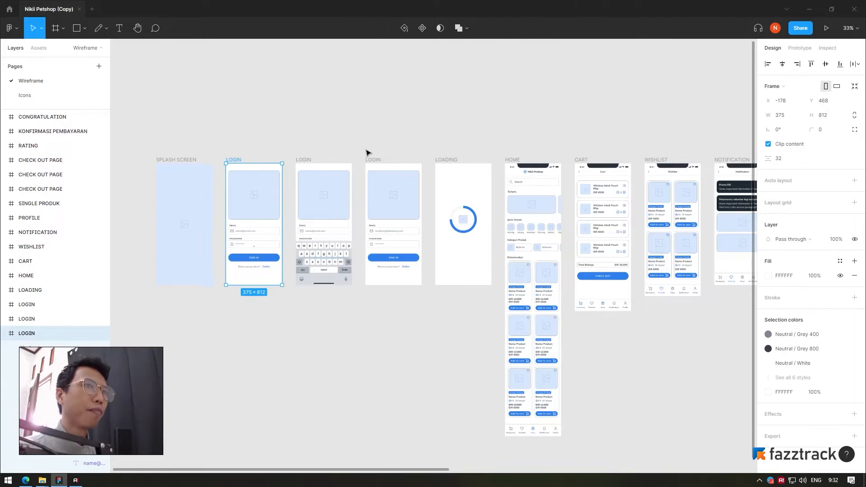
click(781, 90)
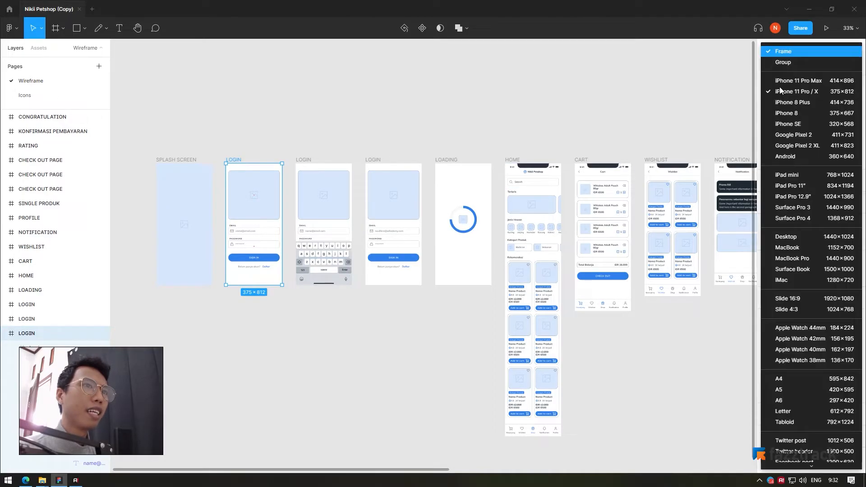
click(785, 110)
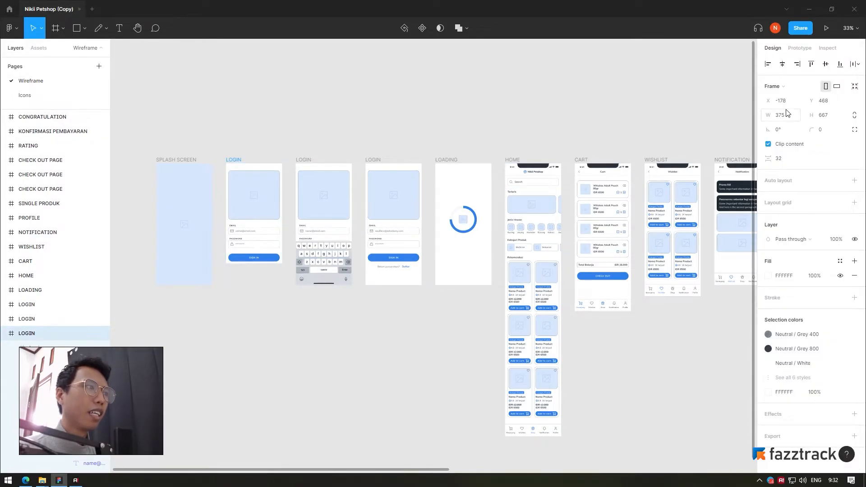
click(775, 86)
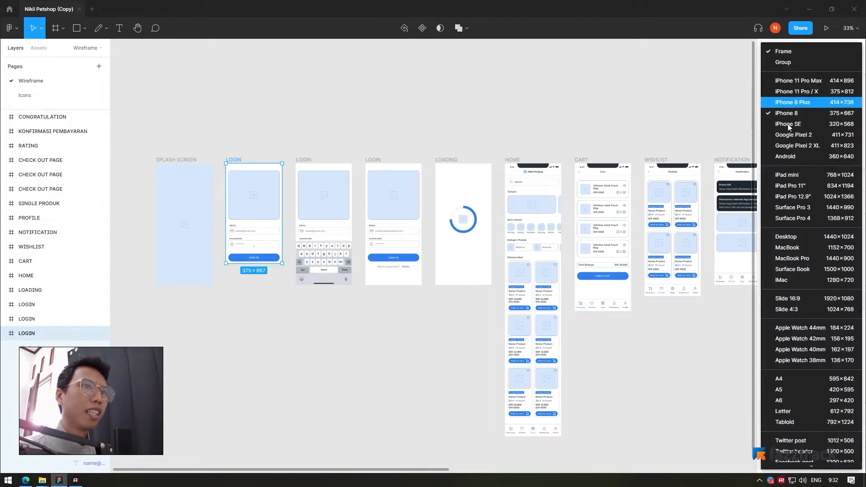
click(794, 328)
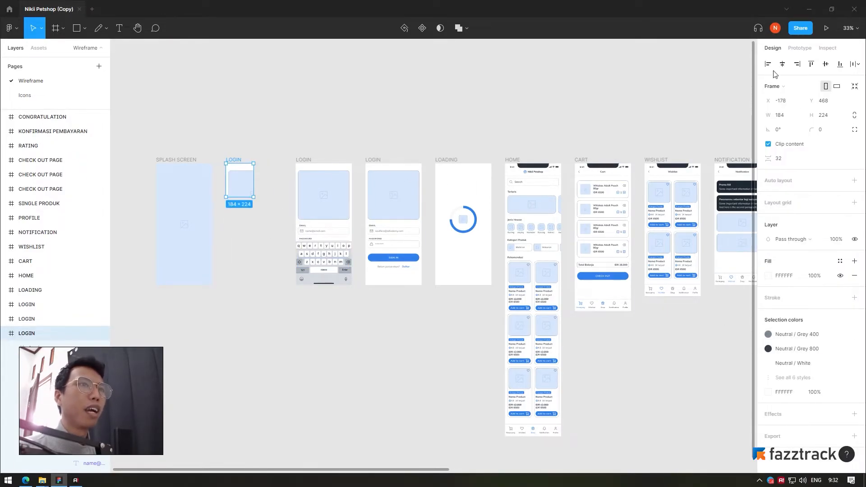
Step: Undo both preset size changes on the first LOGIN frame and close the preset list
click(782, 87)
key(ctrl+z)
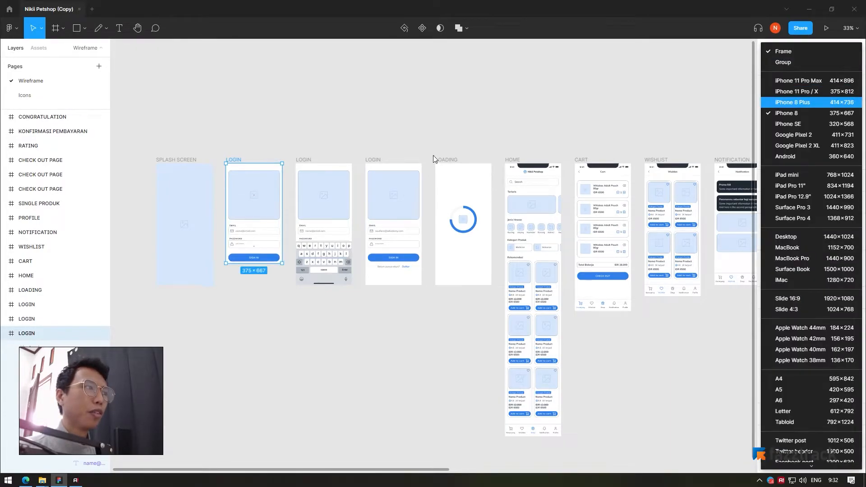
key(ctrl+z)
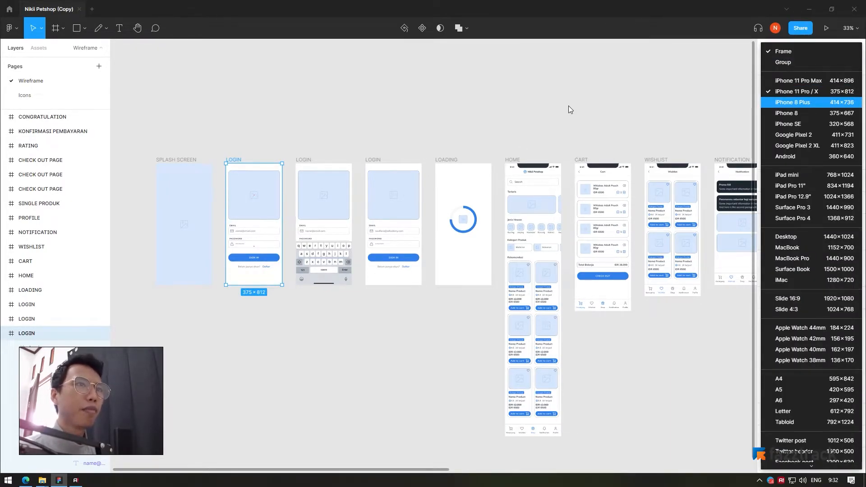
key(Escape)
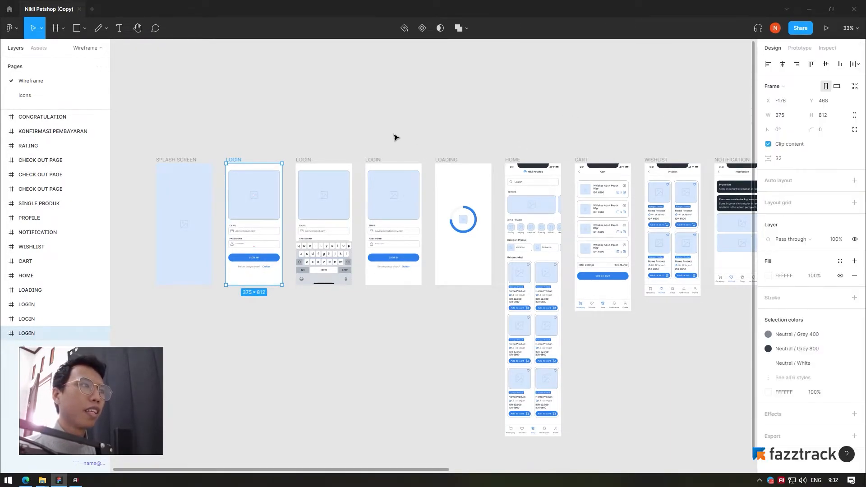
Step: Try landscape orientation and resize to fit on the first LOGIN frame, undoing the changes
click(838, 87)
click(837, 87)
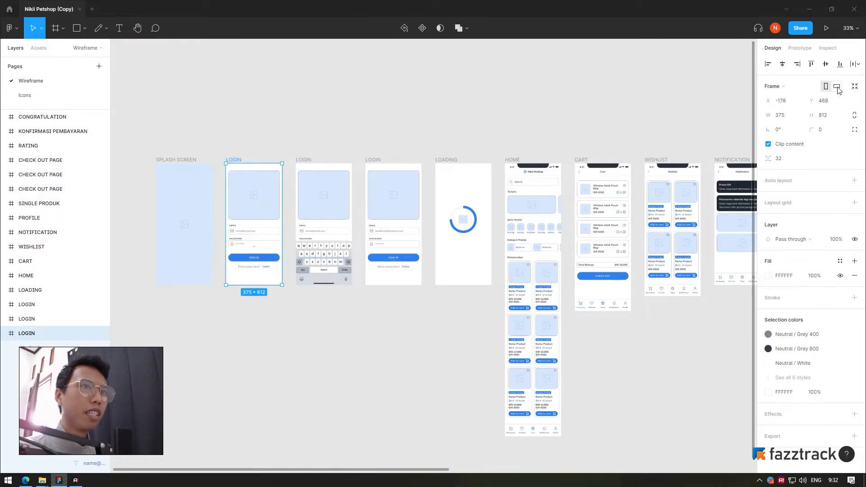
click(853, 88)
key(ctrl+z)
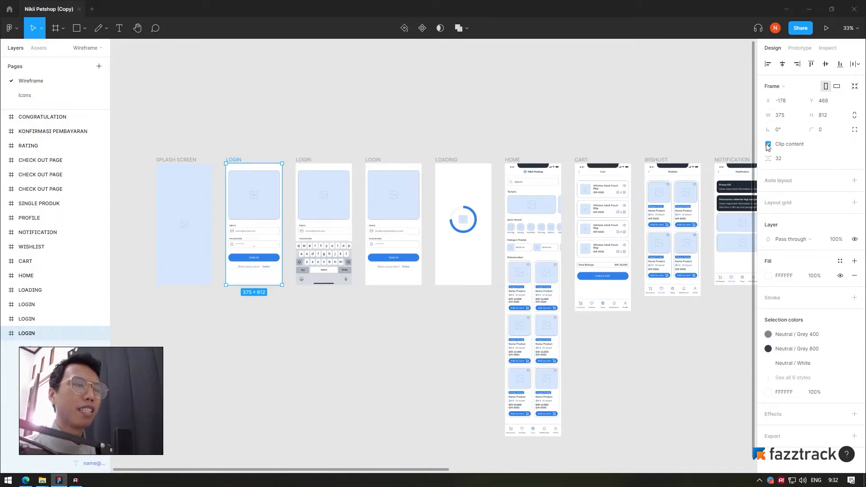
Step: Reselect the first LOGIN frame to examine its design properties, and clear the selection after checking the SPLASH SCREEN frame
click(287, 114)
click(233, 160)
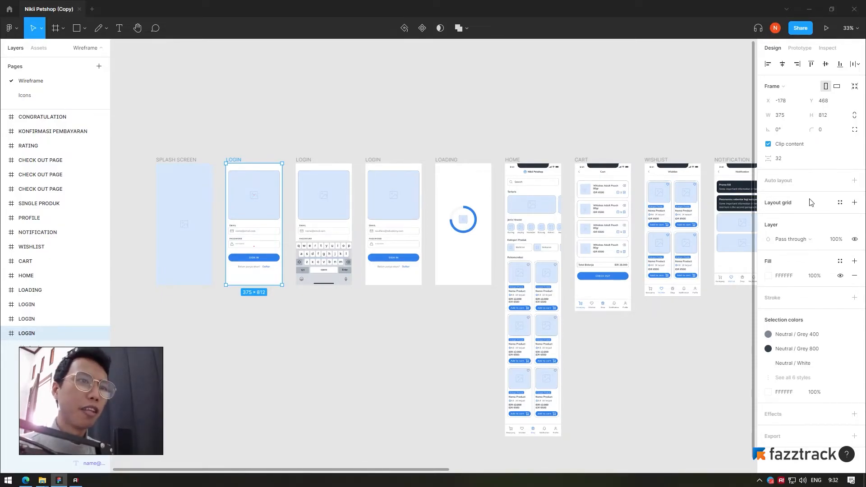
key(ctrl+shift+4)
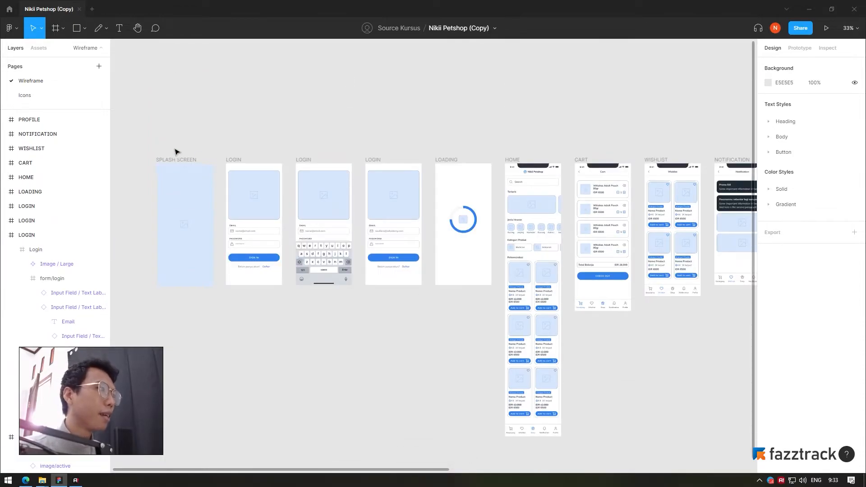
click(169, 159)
click(175, 140)
click(185, 200)
click(267, 343)
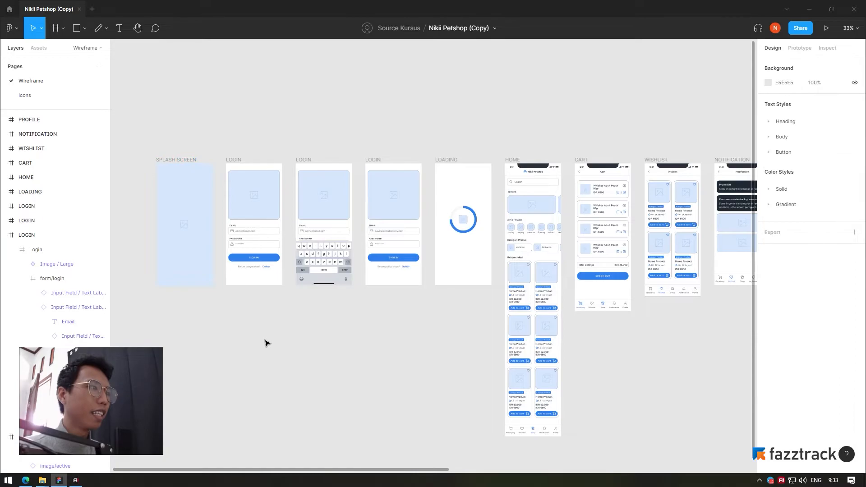
Step: Try to move the O key's background inside the second LOGIN frame's keyboard, undo the attempt and deselect it
scroll(321, 247, up, 8)
scroll(323, 243, up, 3)
scroll(280, 257, down, 8)
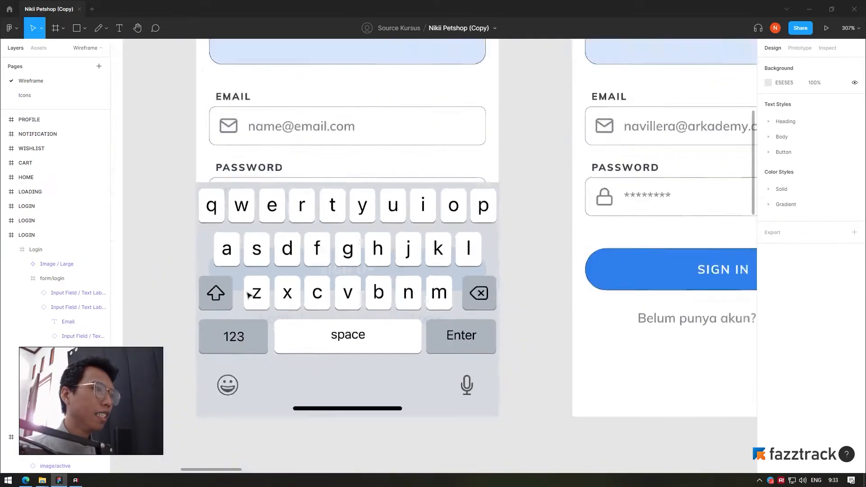
scroll(369, 261, up, 5)
scroll(368, 261, up, 4)
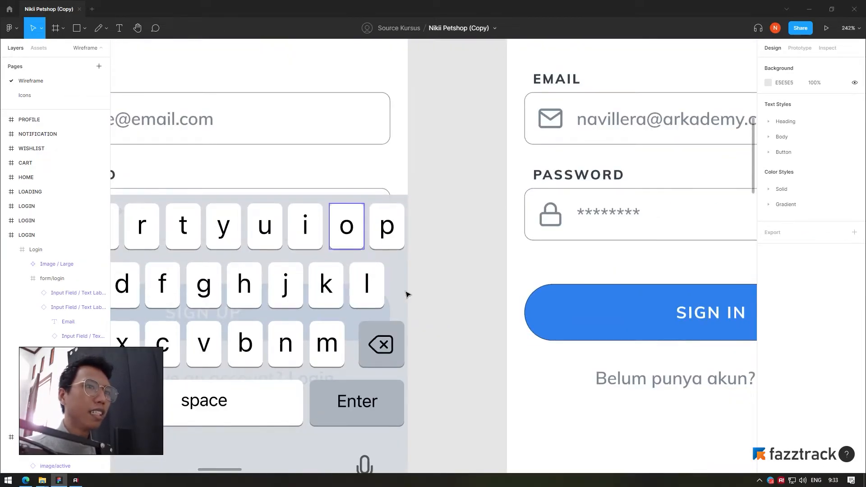
scroll(404, 297, down, 3)
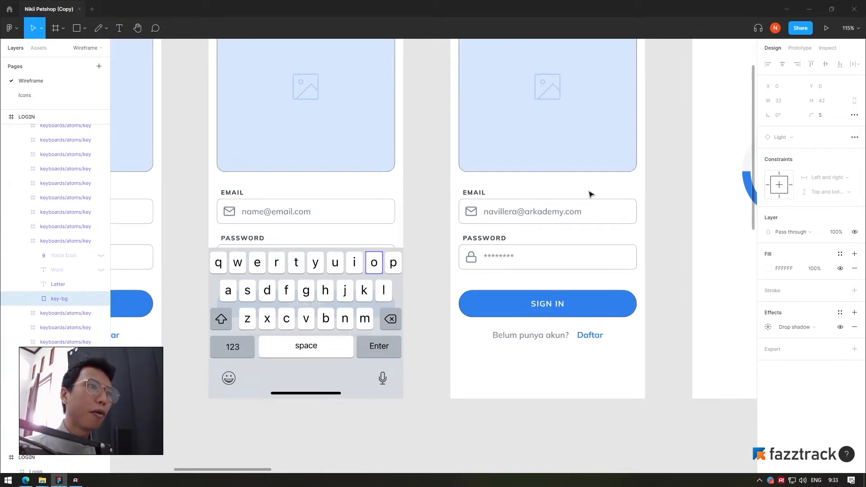
drag(380, 274, 385, 283)
key(ctrl+z)
click(421, 281)
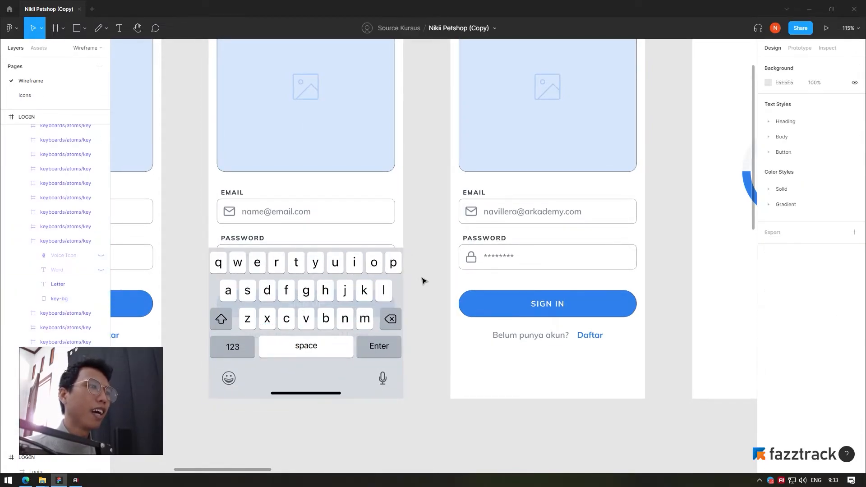
Step: Select the keyboard instance in the second LOGIN frame, check its available actions without applying any, and deselect it
click(334, 275)
right_click(327, 318)
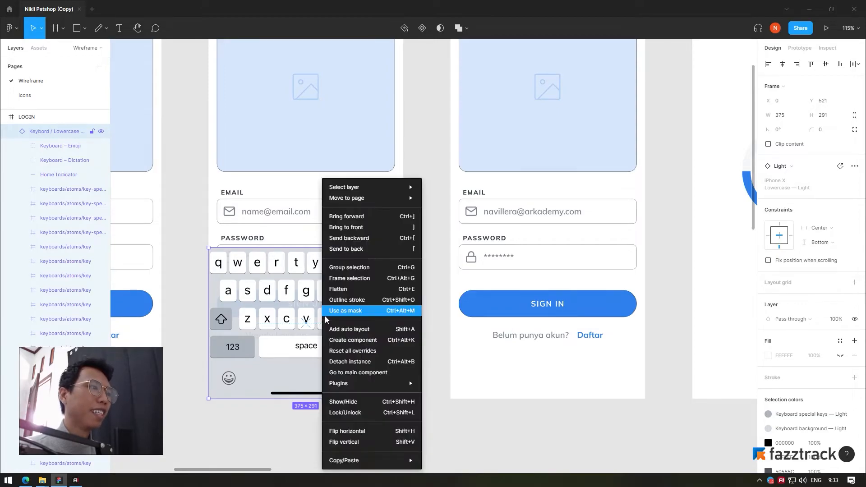
click(273, 322)
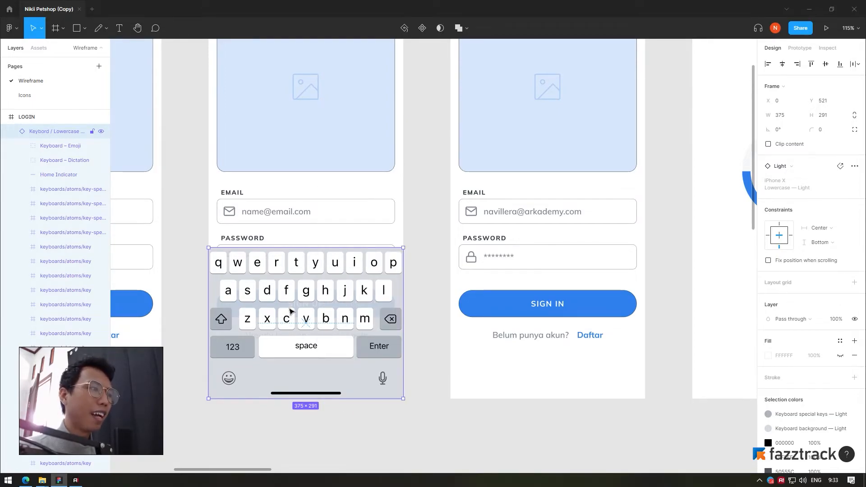
scroll(396, 316, down, 5)
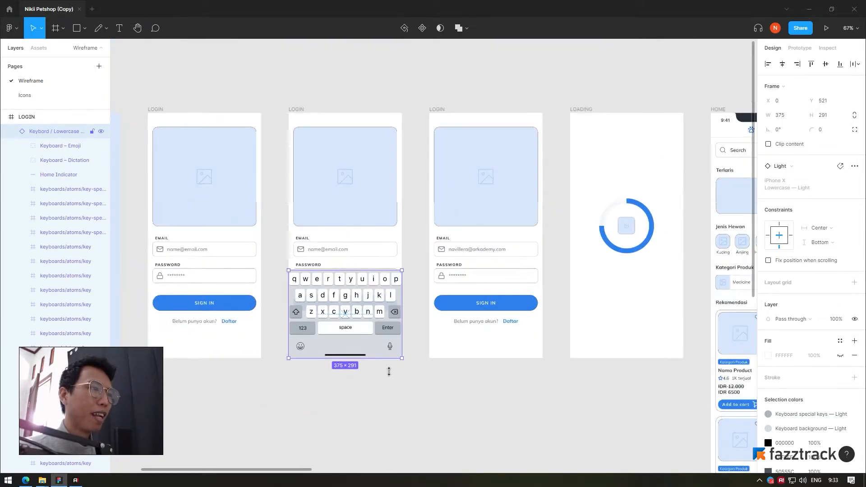
click(387, 406)
scroll(276, 379, down, 3)
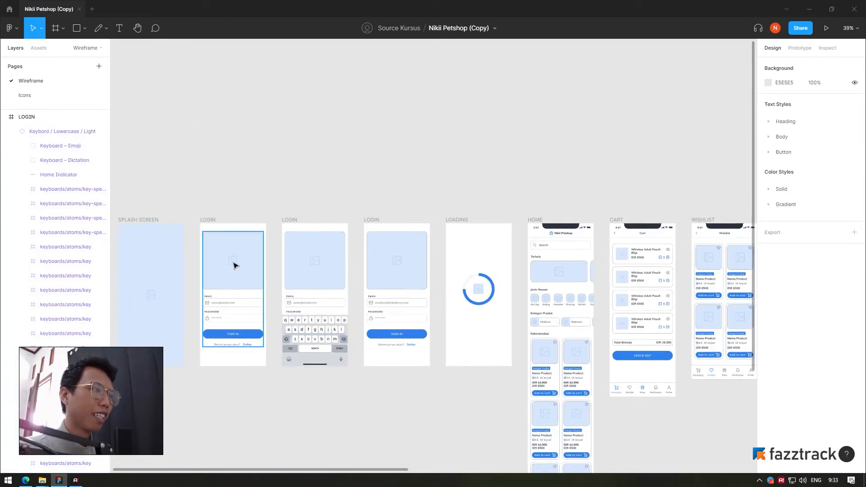
Step: Try resizing the Image / Large component in the first LOGIN frame to 158 × 283 and applying a grey colour style, undoing the changes
double_click(234, 265)
drag(264, 289, 231, 281)
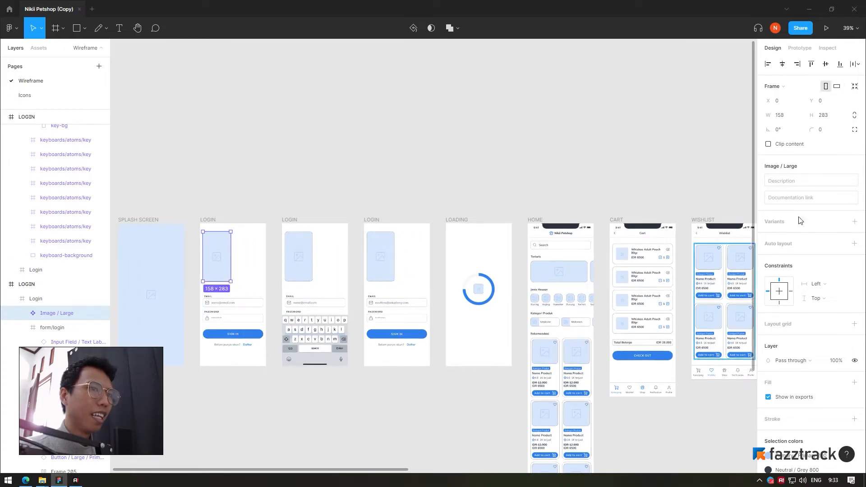
click(776, 459)
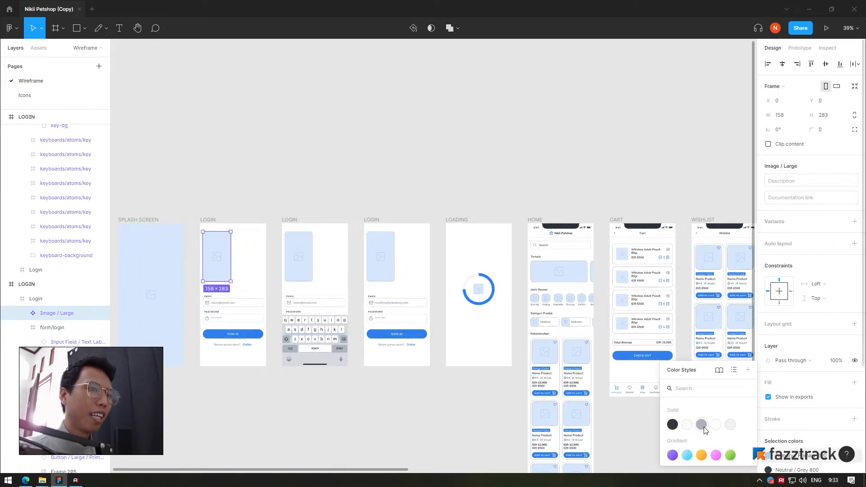
click(703, 427)
click(512, 158)
key(ctrl+z)
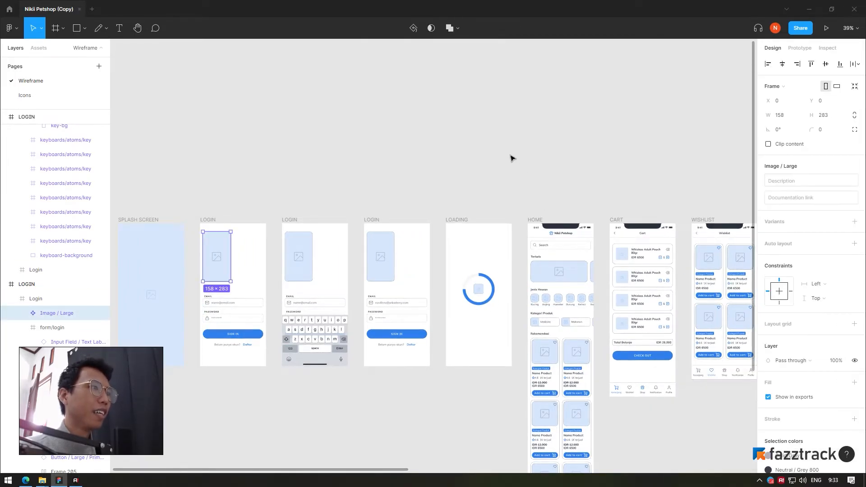
key(ctrl+z)
click(512, 158)
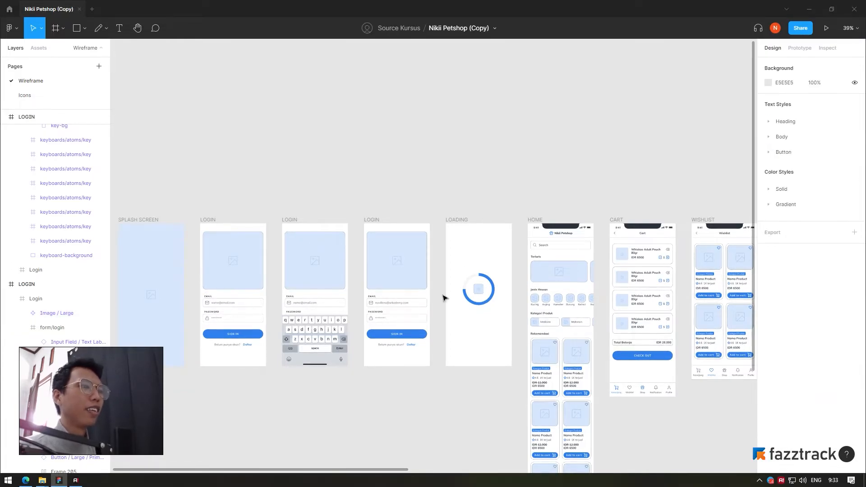
Step: Check the first LOGIN frame's prototype settings, and clear the selection to examine the connections starting from Flow 1 at SPLASH SCREEN
scroll(361, 280, down, 3)
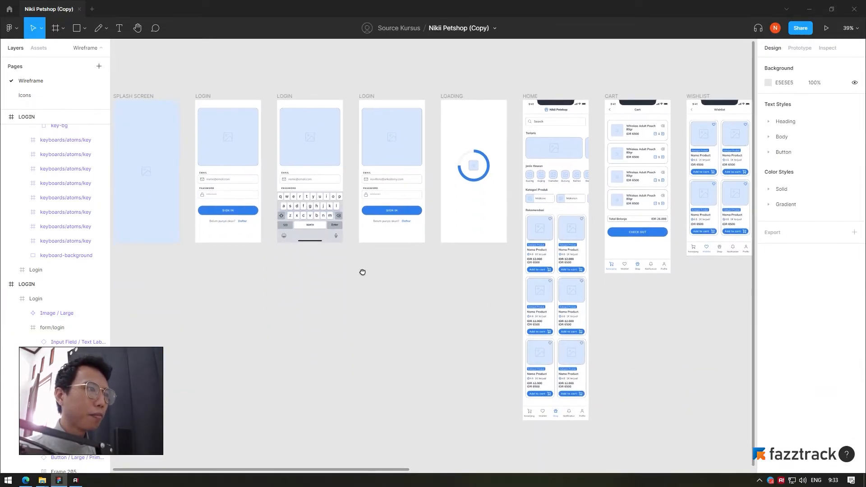
scroll(378, 272, up, 3)
drag(378, 271, 434, 322)
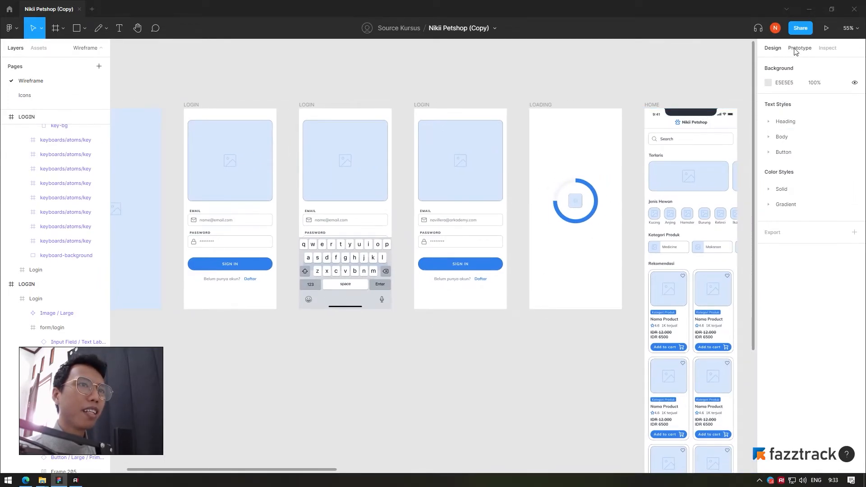
scroll(309, 88, down, 3)
click(225, 100)
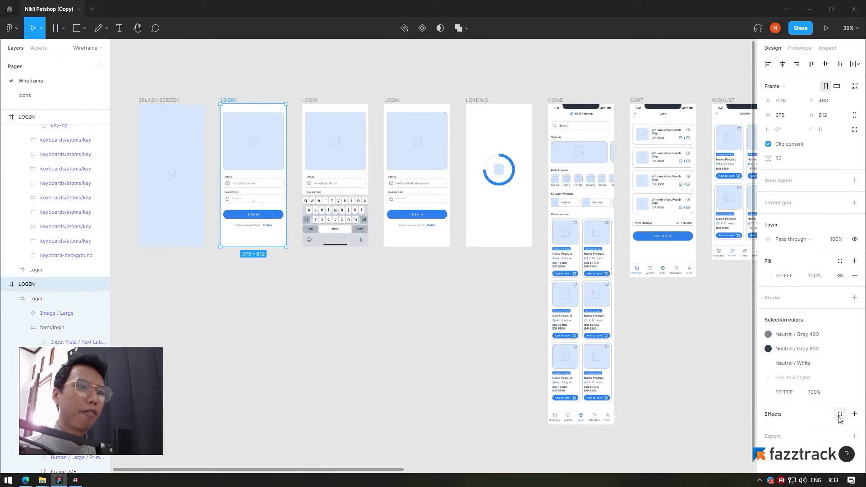
click(798, 48)
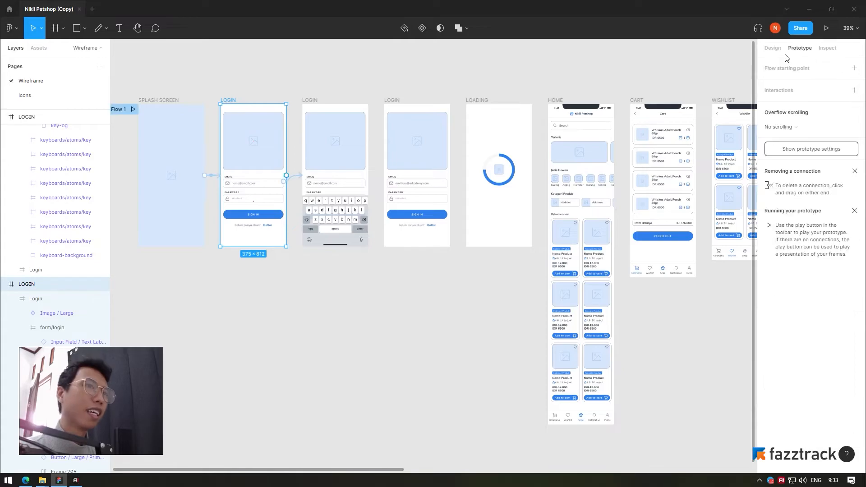
click(303, 81)
drag(203, 81, 396, 88)
scroll(408, 83, right, 4)
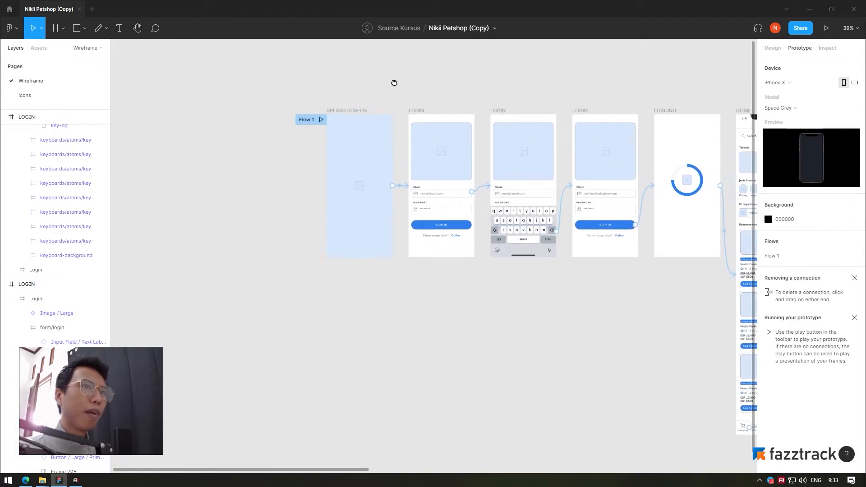
click(252, 123)
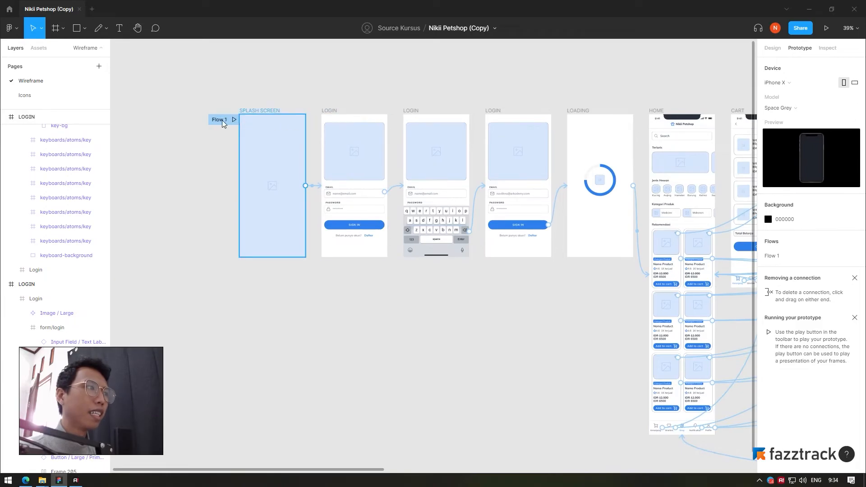
Step: Check the prototype's device and model choices, keeping iPhone X in Space Grey
click(785, 85)
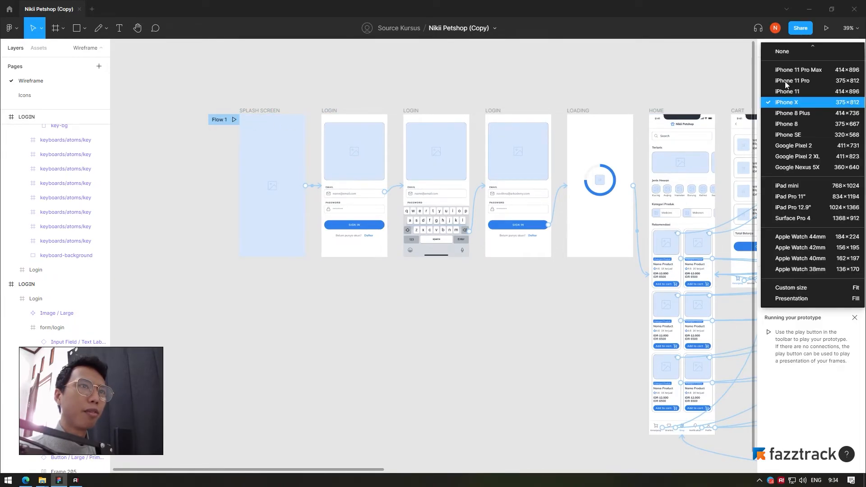
click(807, 104)
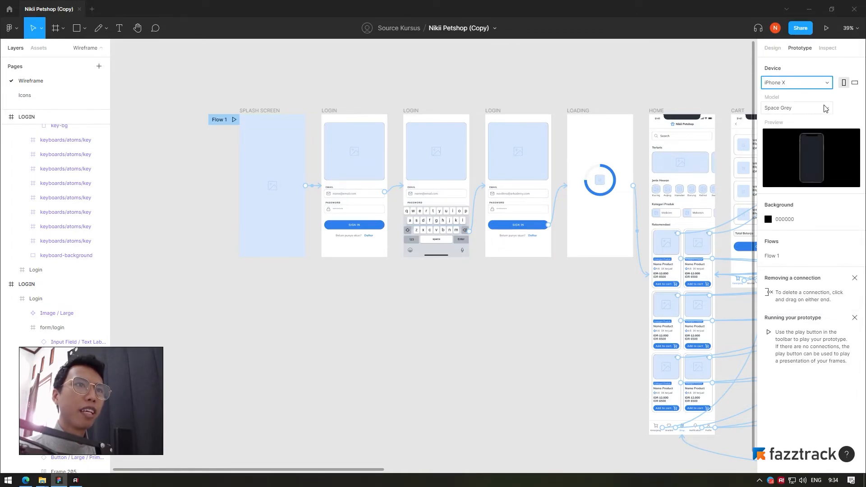
click(814, 108)
click(811, 107)
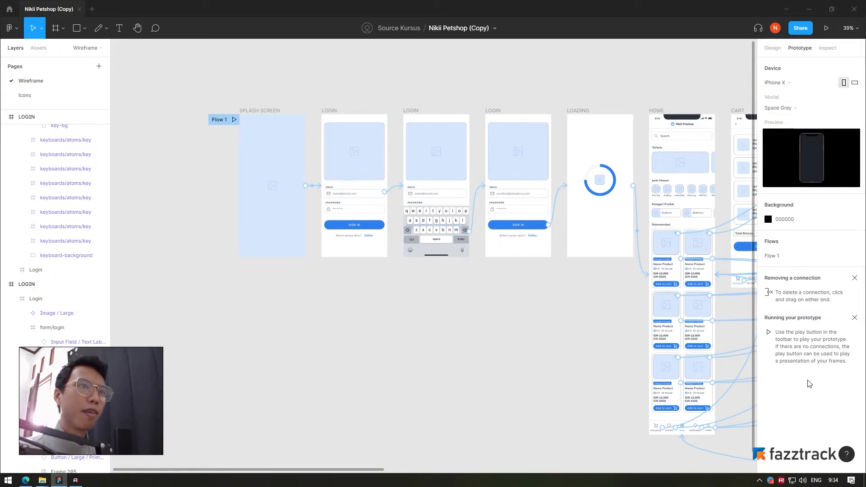
Step: Examine the prototype connections linking the HOME, CART, WISHLIST, PROFILE, SINGLE PRODUK and check-out frames
scroll(408, 86, right, 10)
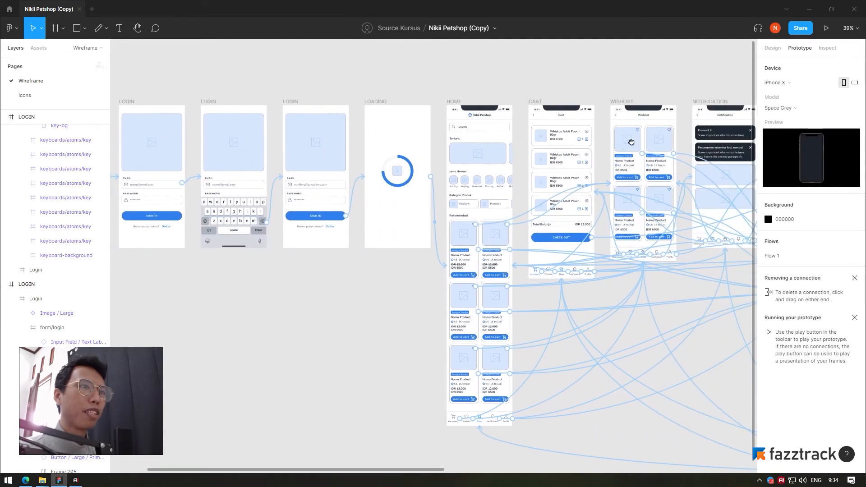
scroll(606, 169, down, 3)
scroll(522, 148, down, 3)
scroll(391, 296, down, 3)
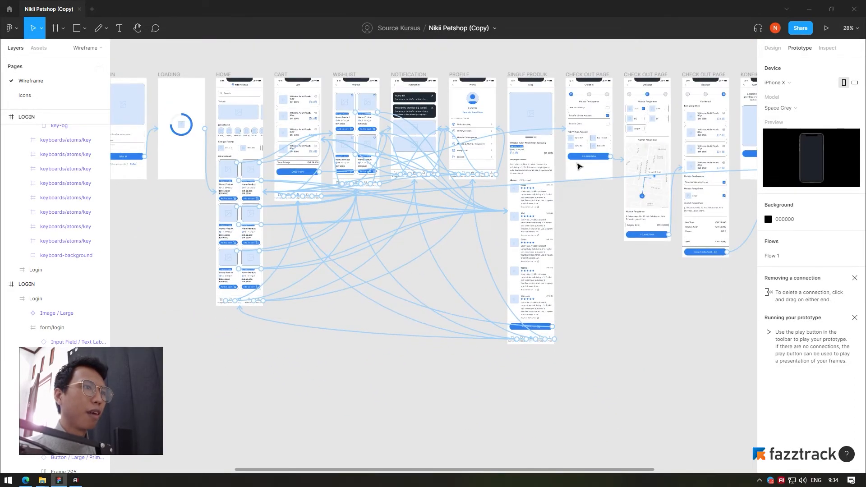
scroll(617, 120, down, 3)
scroll(617, 119, up, 3)
scroll(616, 120, right, 5)
scroll(608, 191, left, 5)
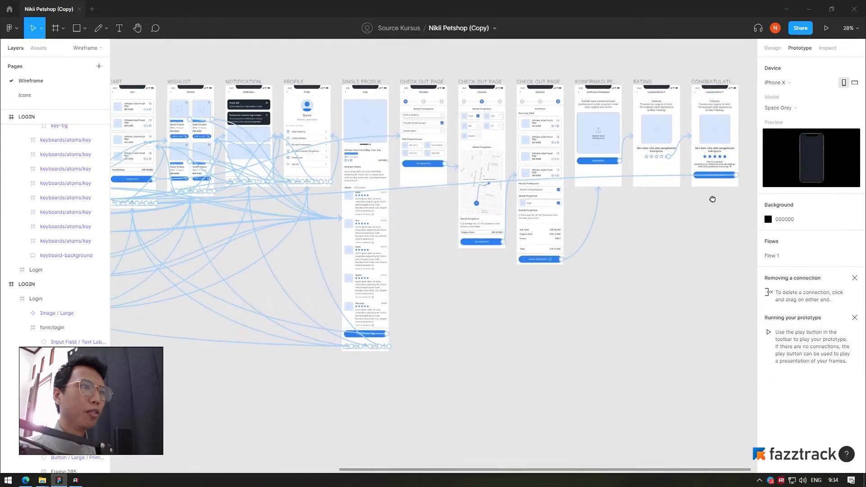
drag(448, 149, 579, 148)
scroll(491, 230, up, 2)
drag(491, 231, 329, 290)
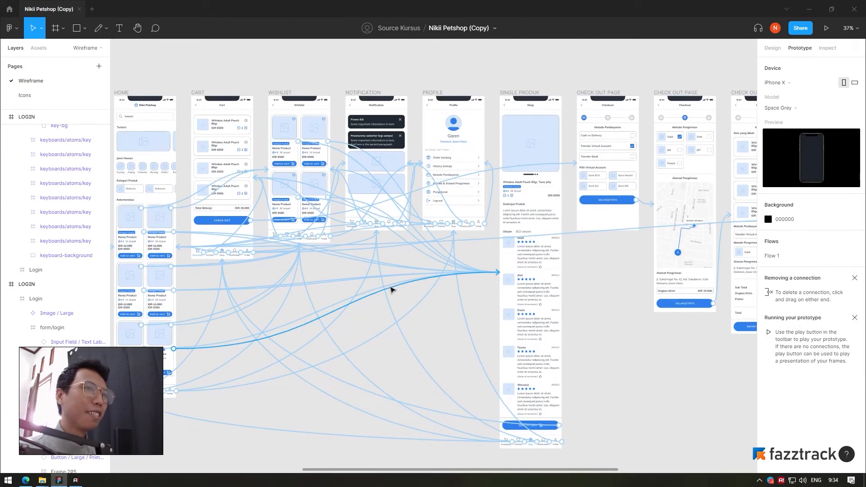
drag(458, 302, 388, 284)
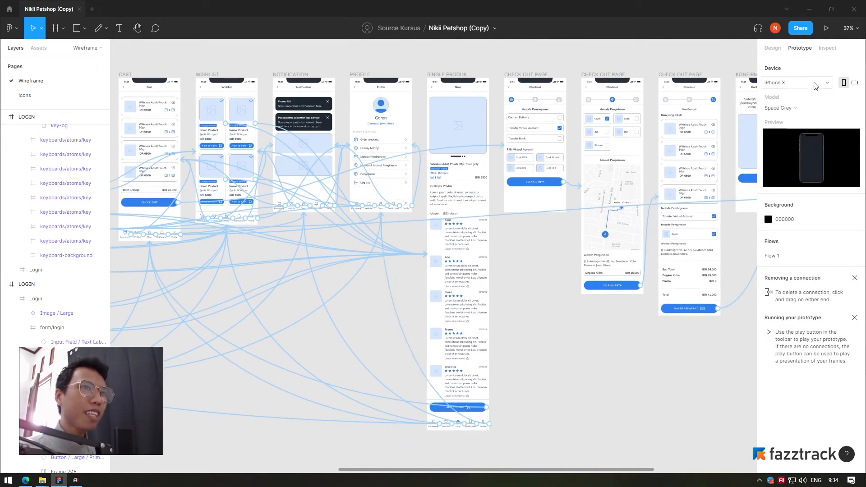
Step: Inspect the properties and code of the avatar and the Order tracking text in the PROFILE frame
click(827, 49)
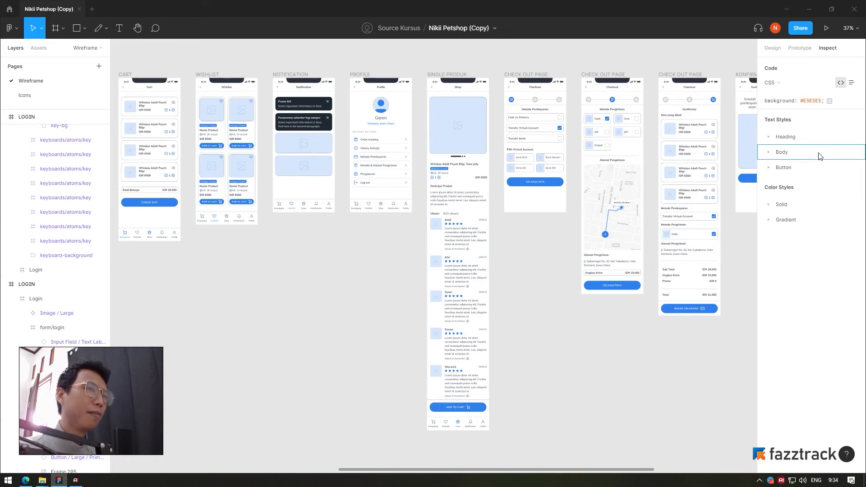
click(383, 113)
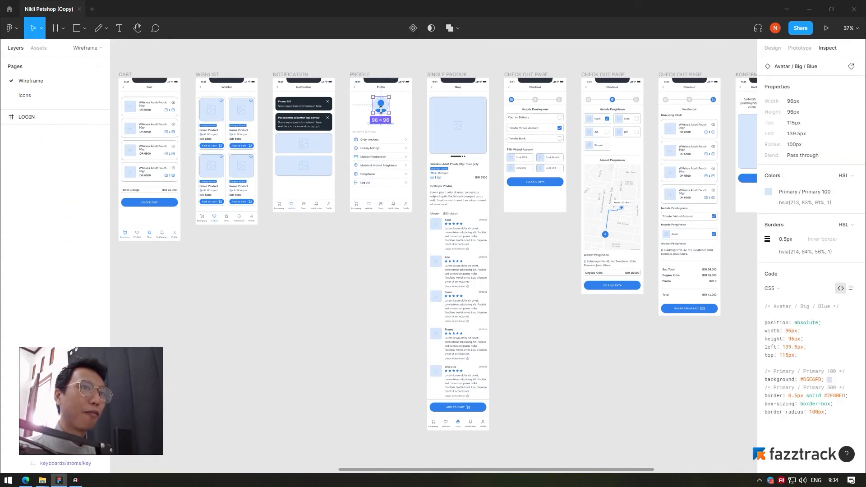
scroll(387, 143, up, 5)
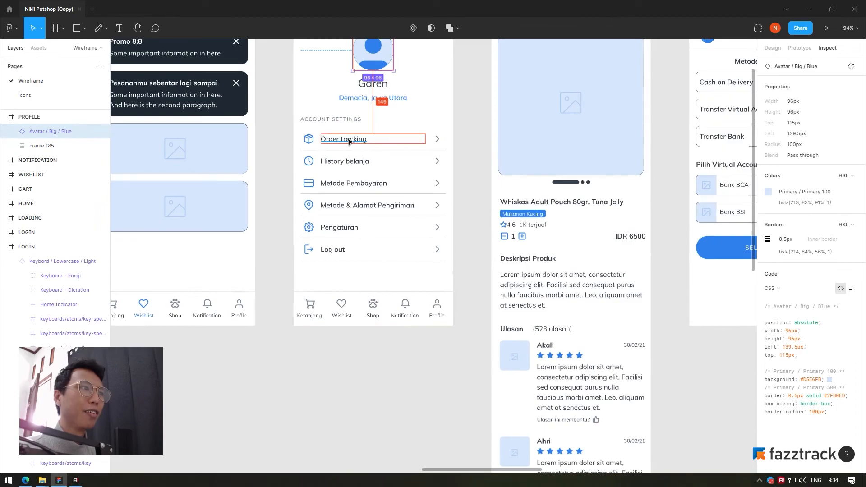
ctrl+click(370, 141)
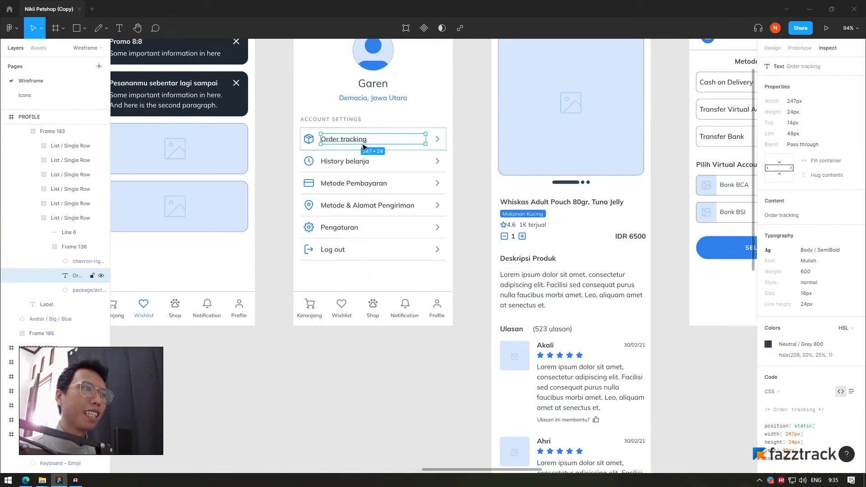
Step: Copy the inspected properties of the History belanja text and examine its typography, colours and CSS code
ctrl+click(343, 163)
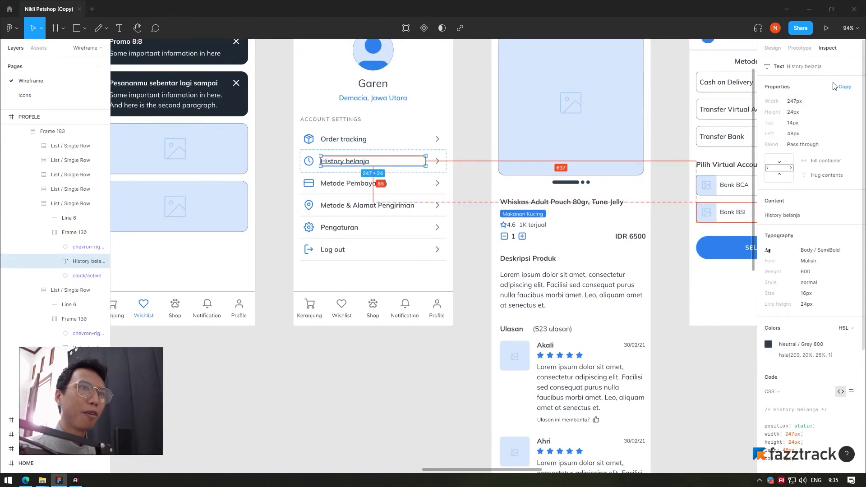
click(845, 88)
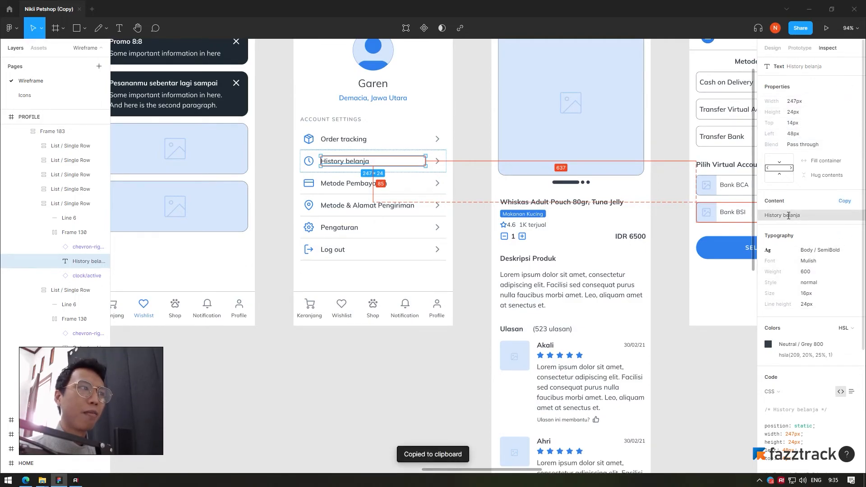
scroll(801, 235, down, 2)
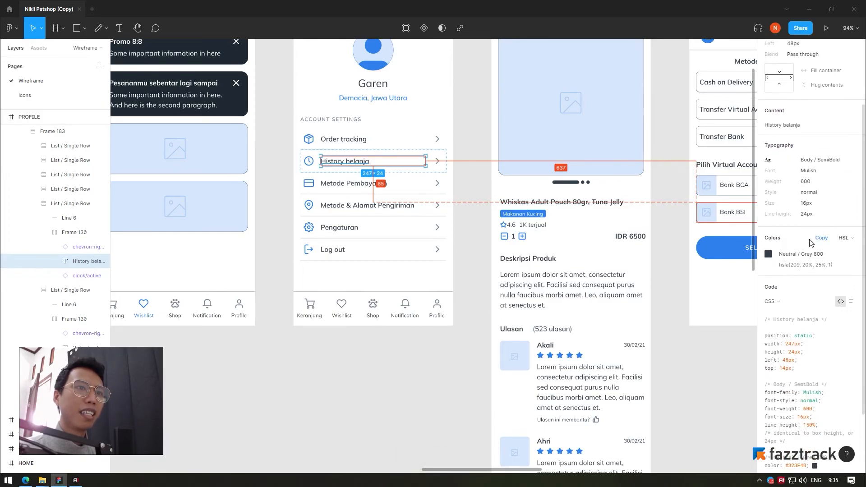
scroll(812, 252, down, 2)
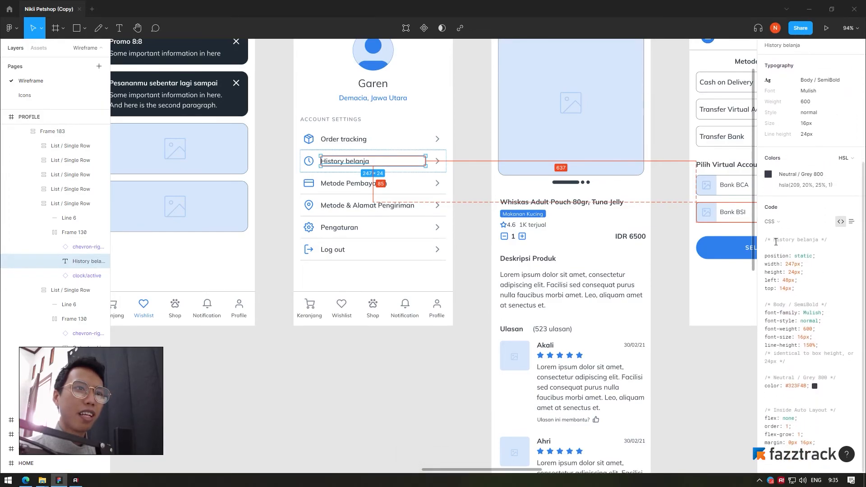
Step: Show the History belanja text's Android specifications as a property list instead of code, with its colours in RGB format
click(796, 225)
click(797, 232)
click(797, 225)
click(792, 233)
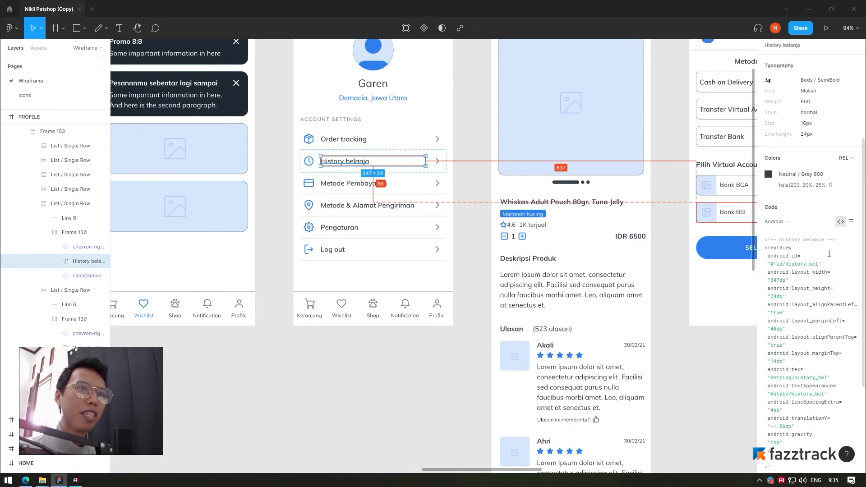
click(851, 222)
click(846, 221)
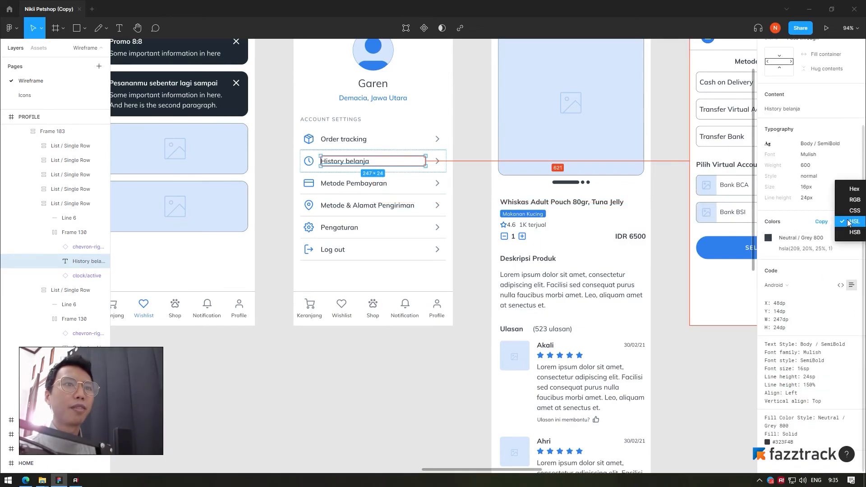
click(854, 199)
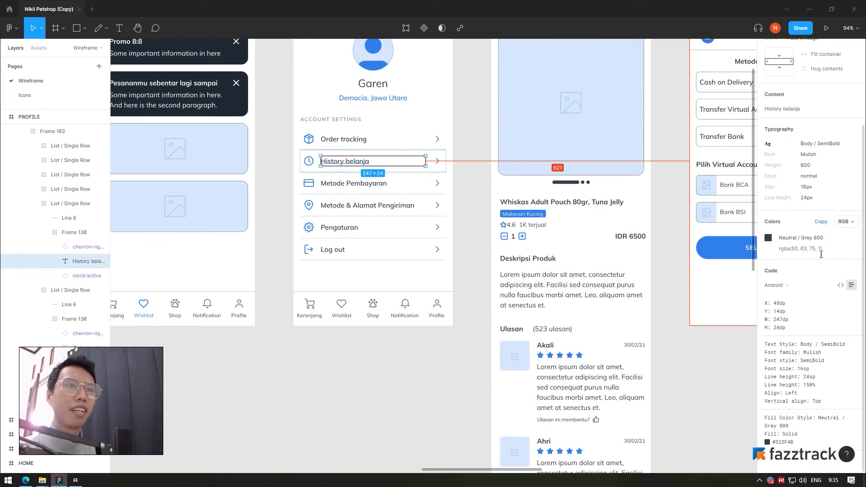
Step: Deselect the History belanja text and return to an overview of the wireframe's frames
click(387, 346)
scroll(386, 334, down, 5)
drag(553, 239, 553, 168)
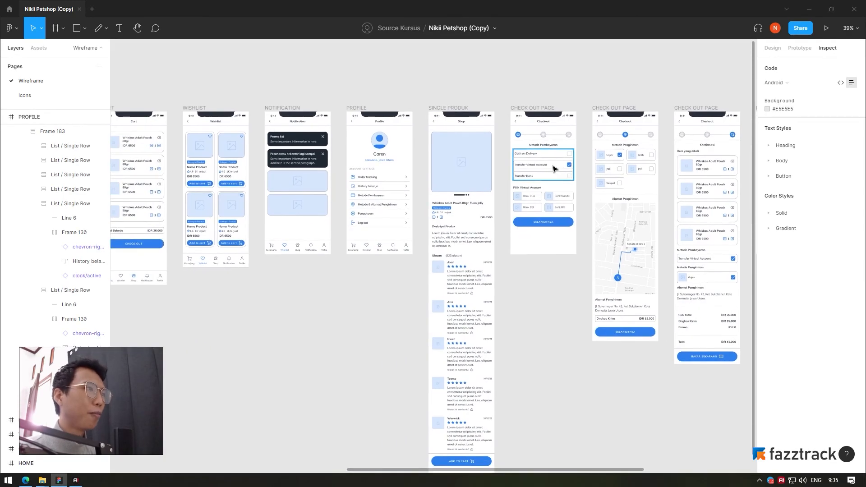
scroll(473, 150, down, 3)
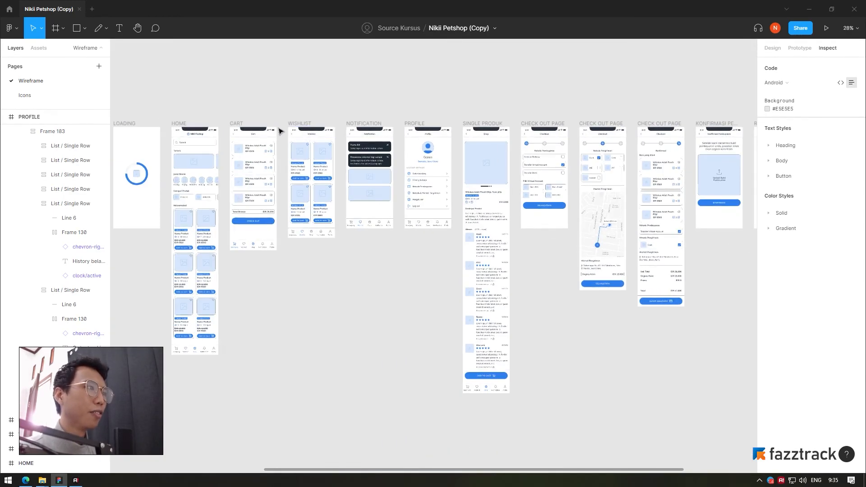